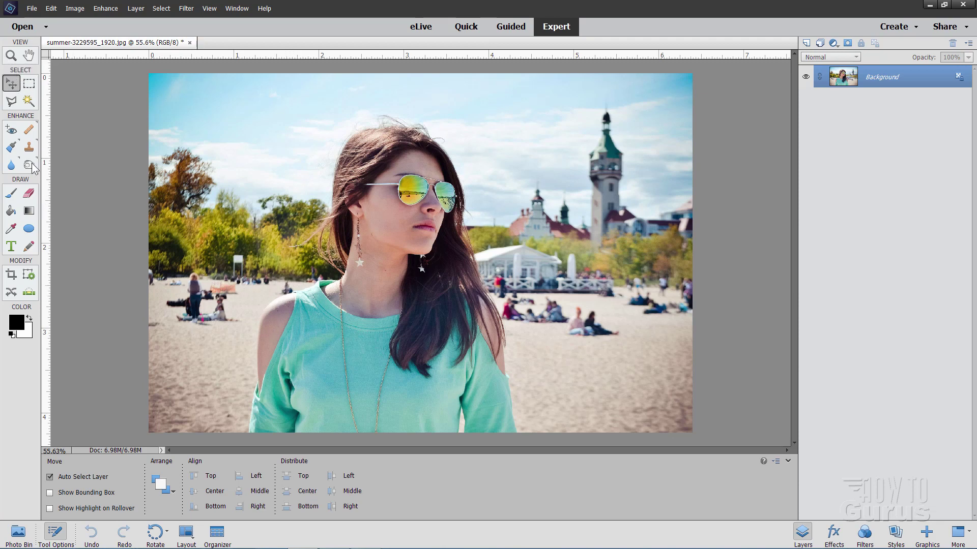
pyautogui.click(13, 58)
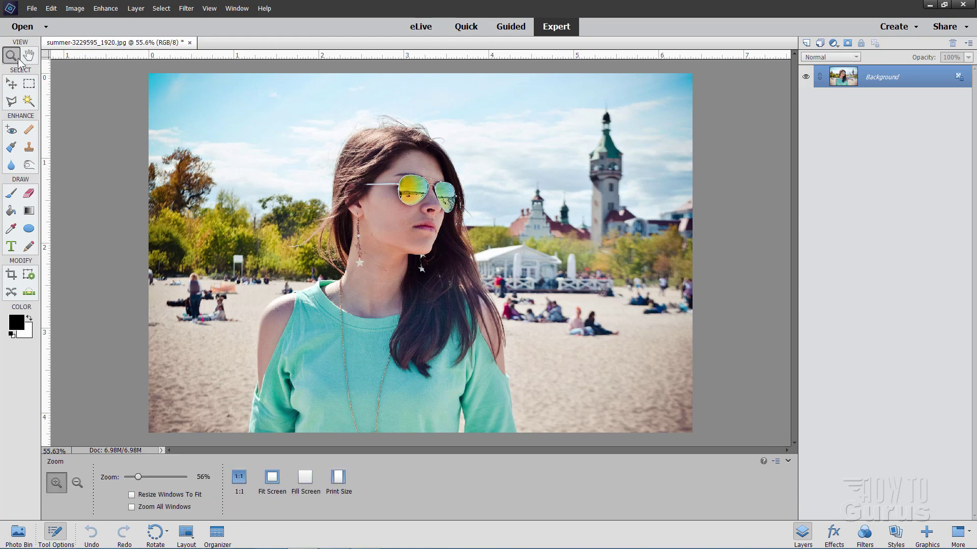
pyautogui.click(263, 303)
pyautogui.click(285, 311)
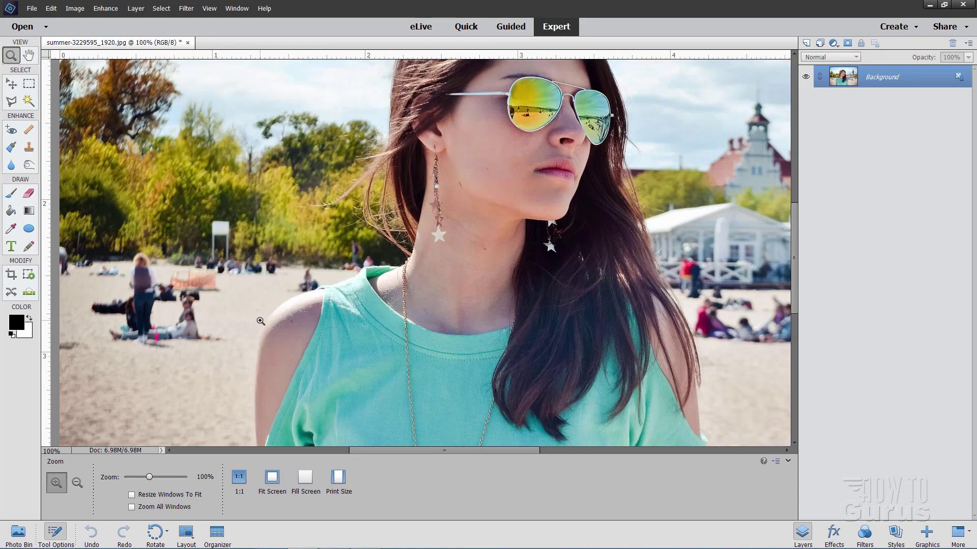
pyautogui.click(251, 316)
pyautogui.click(174, 309)
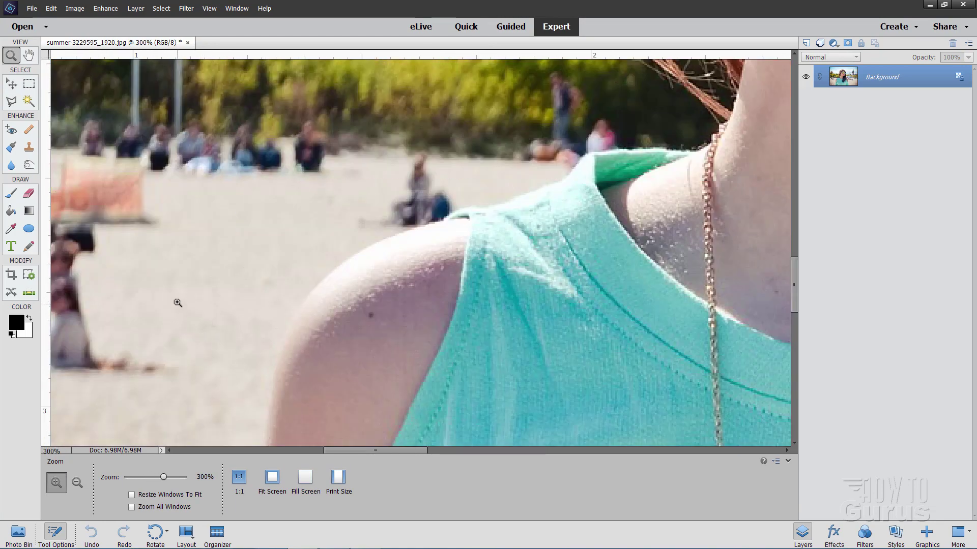
pyautogui.click(177, 304)
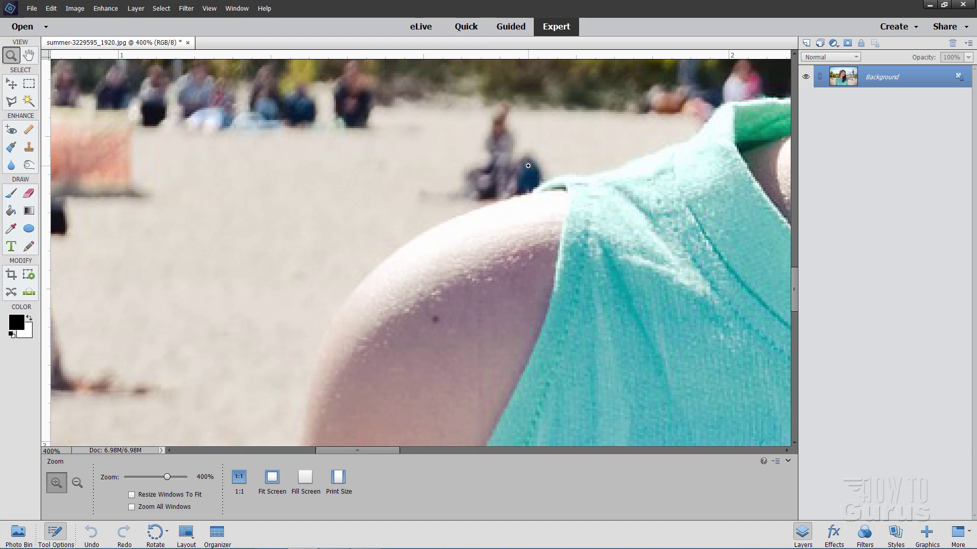
pyautogui.moveTo(549, 198); pyautogui.dragTo(442, 282)
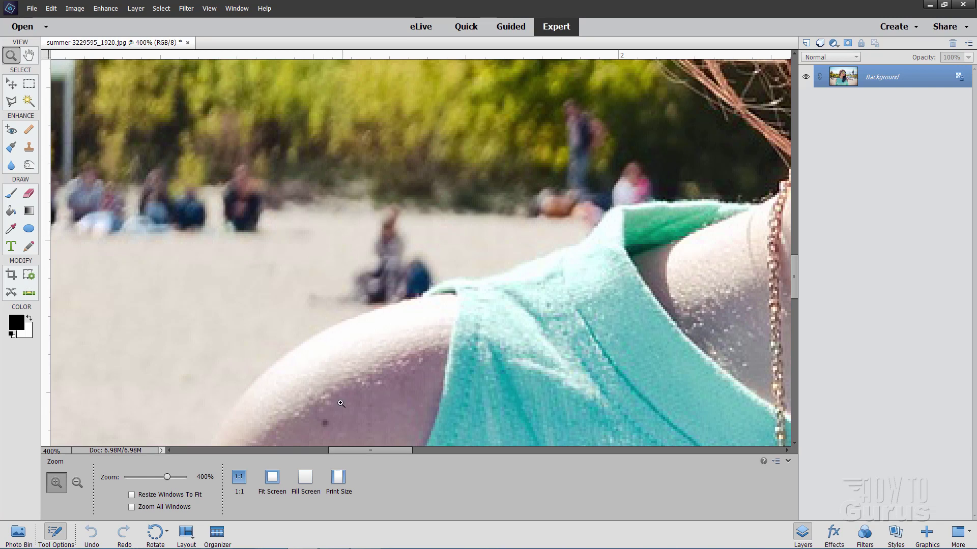
pyautogui.click(272, 478)
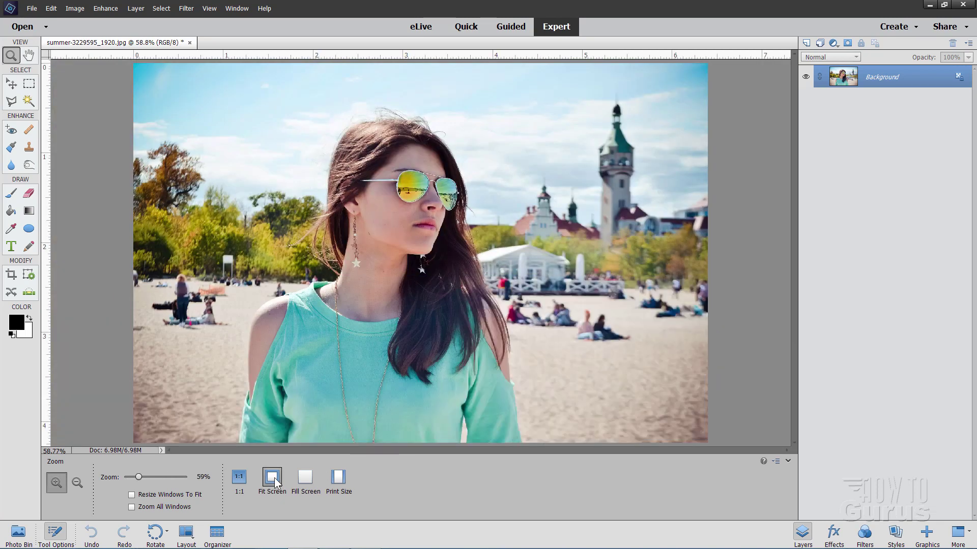
pyautogui.click(213, 477)
pyautogui.write('400')
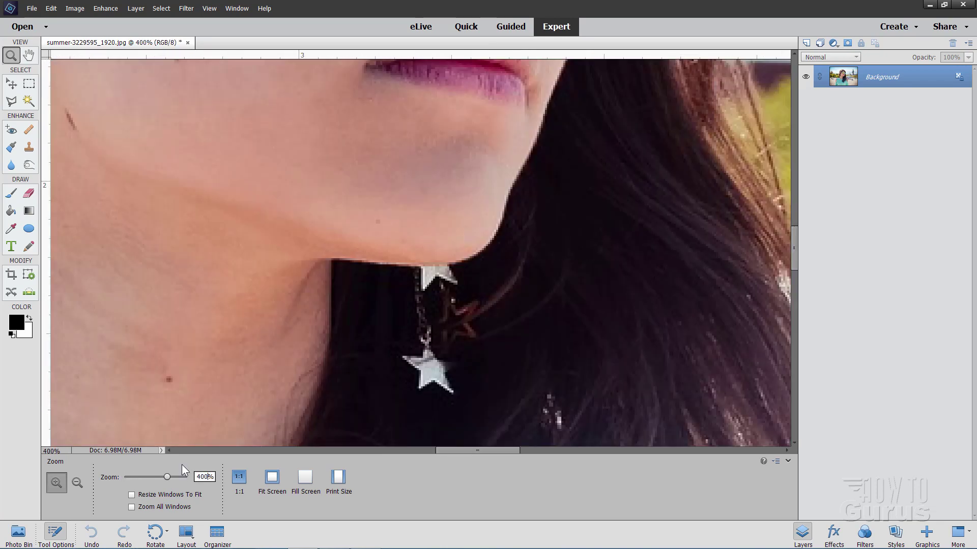
pyautogui.moveTo(203, 278); pyautogui.dragTo(464, 278)
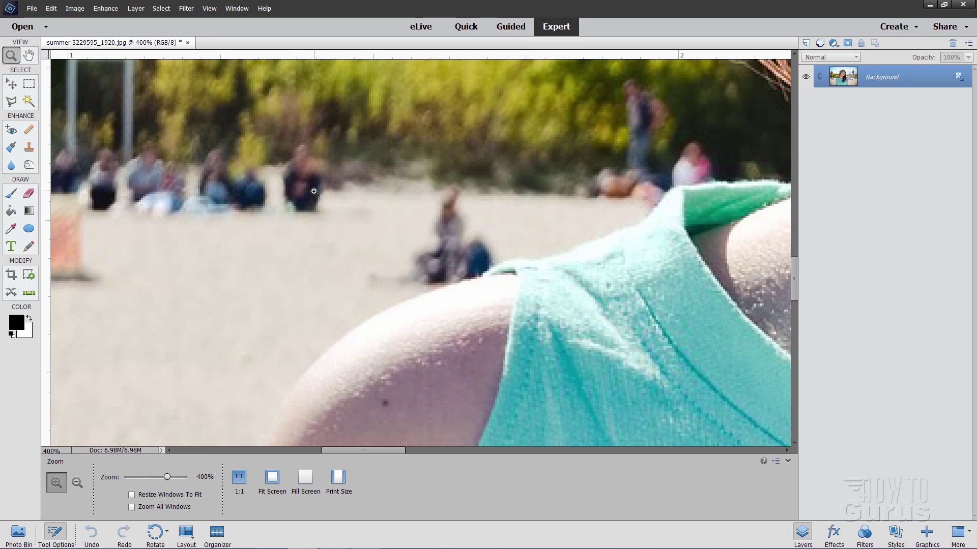
pyautogui.click(273, 485)
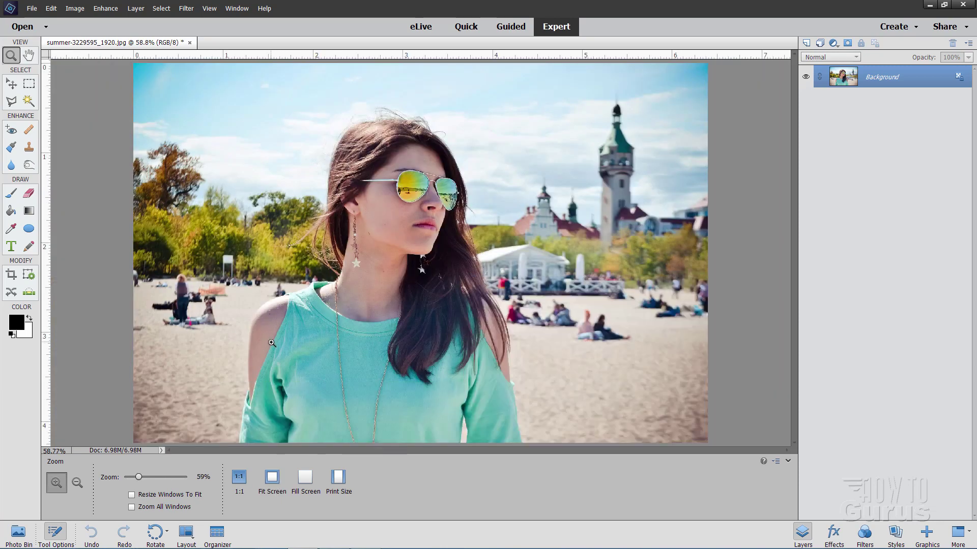
# Step: Open a second window of summer-3229595_1920.jpg and drag it toward the lower right
pyautogui.click(11, 84)
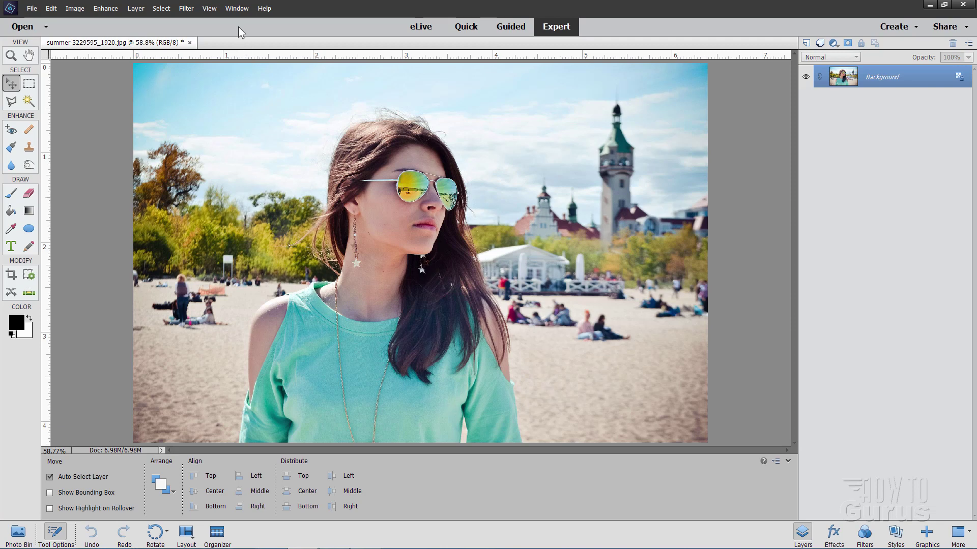
pyautogui.click(238, 9)
pyautogui.moveTo(243, 19)
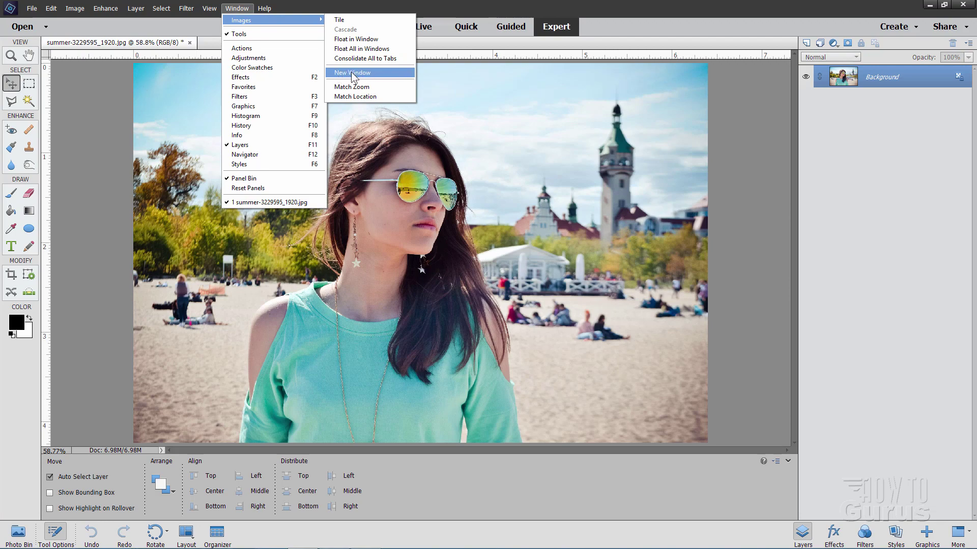
pyautogui.click(352, 72)
pyautogui.moveTo(329, 58); pyautogui.dragTo(723, 134)
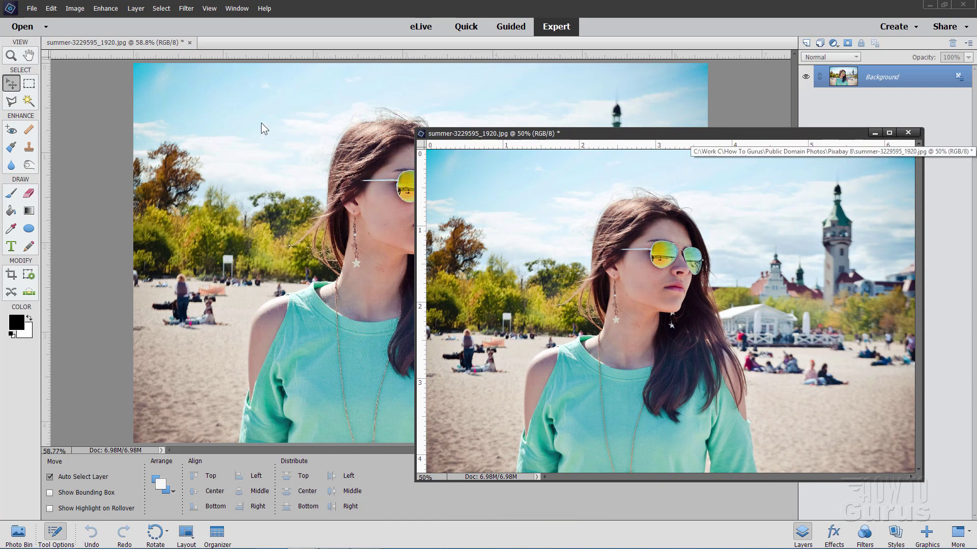
# Step: Float all image windows, then tile the two photo windows side by side
pyautogui.click(236, 8)
pyautogui.moveTo(241, 21)
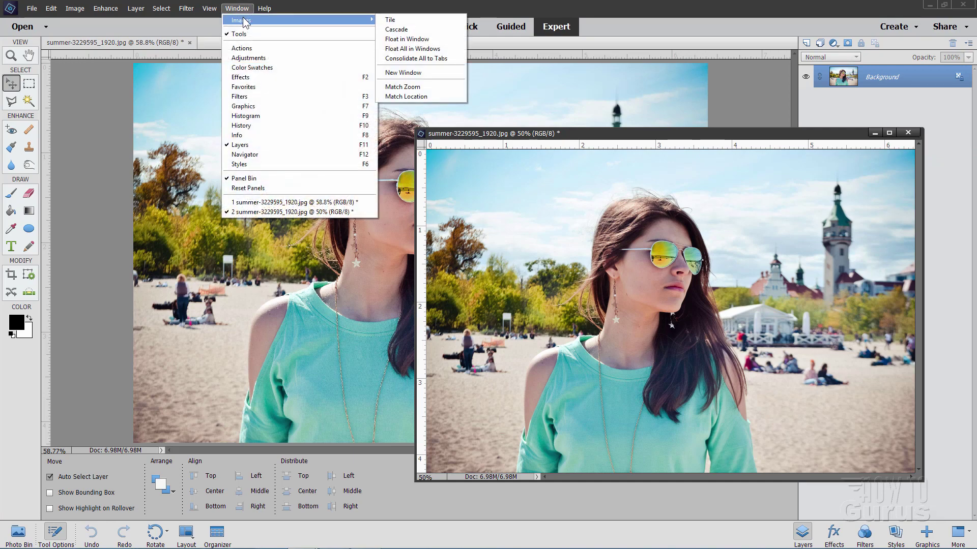
pyautogui.click(397, 48)
pyautogui.moveTo(363, 53); pyautogui.dragTo(673, 119)
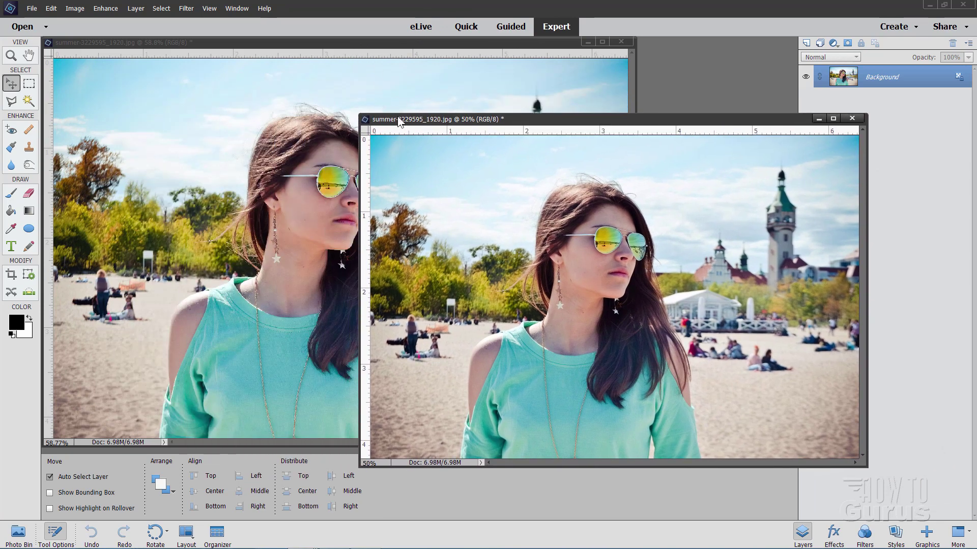
pyautogui.click(235, 9)
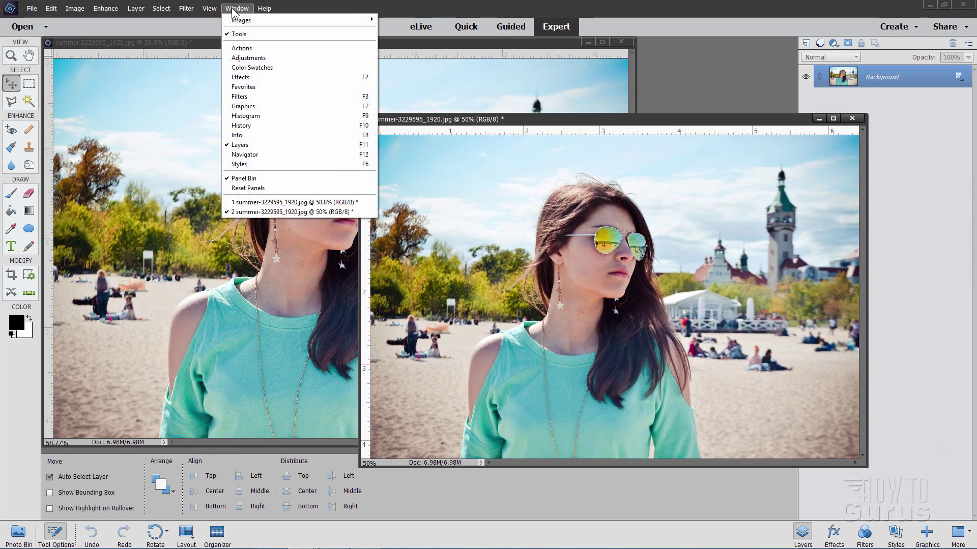
pyautogui.moveTo(238, 20)
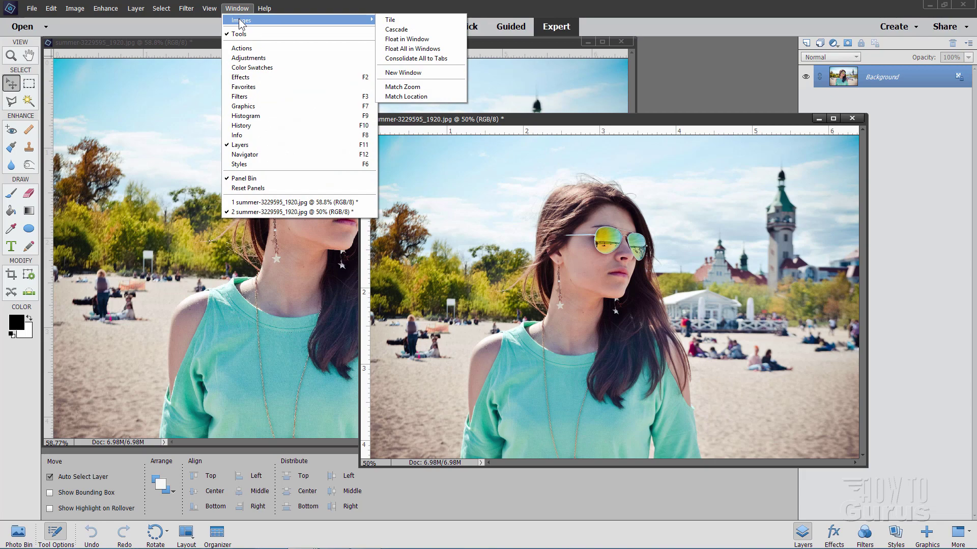
pyautogui.click(404, 18)
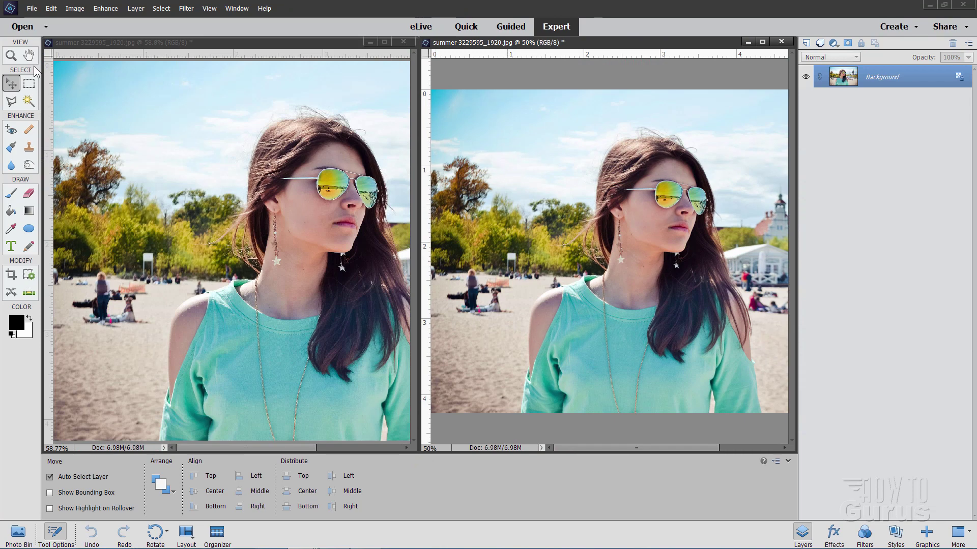
# Step: Zoom the right window out to 33% and the left window in to 500% on the seated people
pyautogui.click(11, 55)
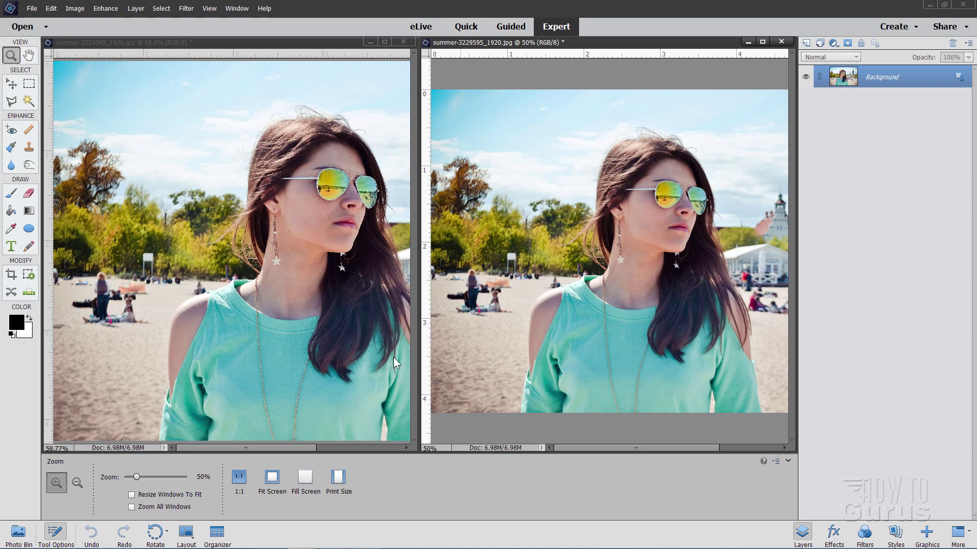
pyautogui.moveTo(136, 475); pyautogui.dragTo(131, 476)
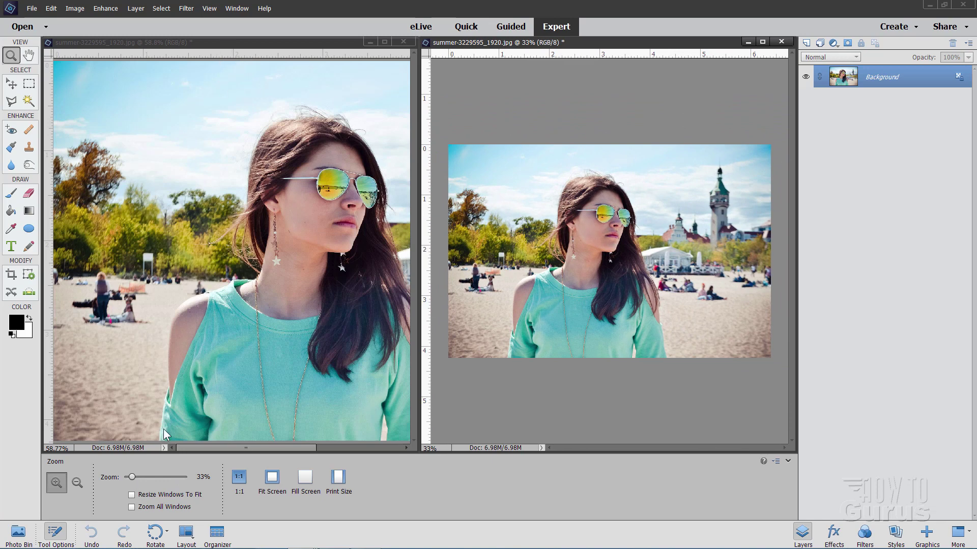
pyautogui.click(122, 329)
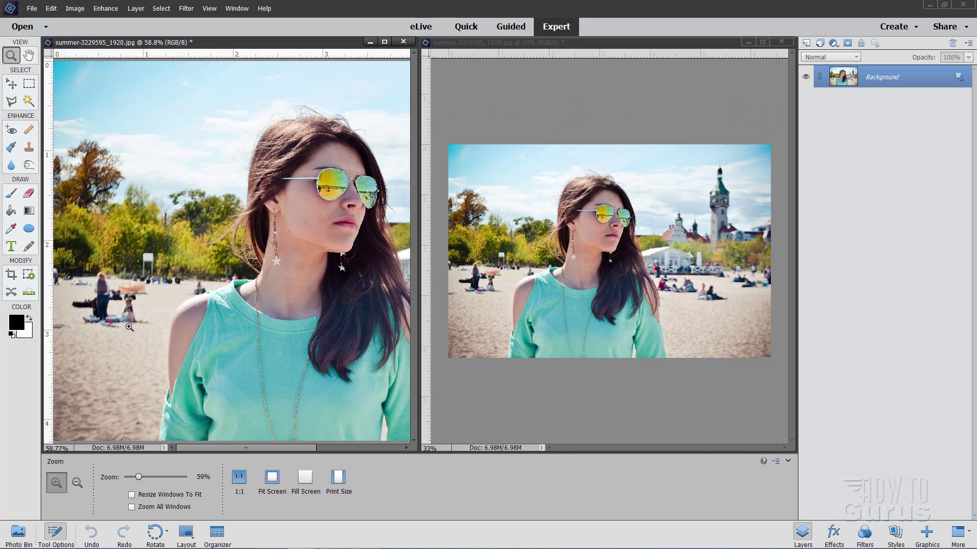
pyautogui.click(208, 294)
pyautogui.click(213, 291)
pyautogui.click(213, 292)
pyautogui.click(168, 285)
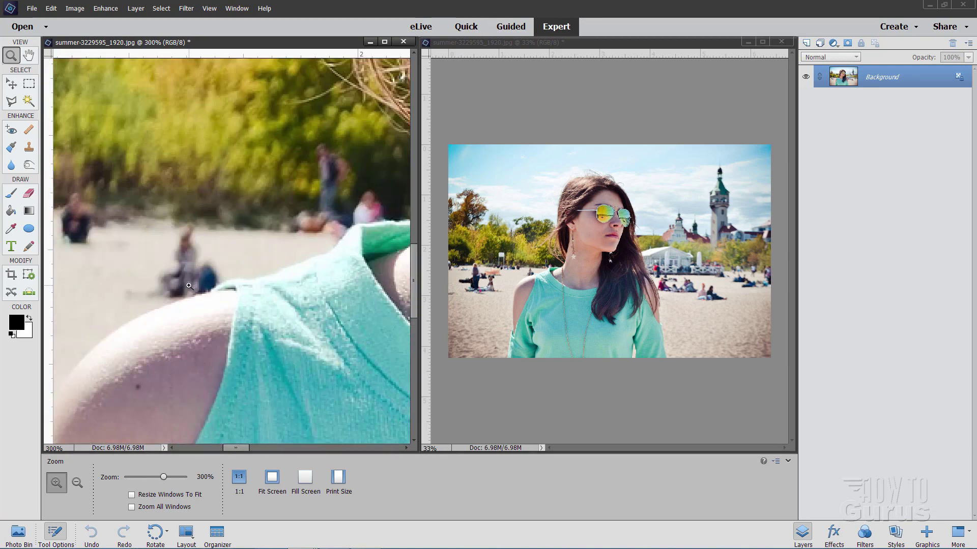
pyautogui.click(148, 308)
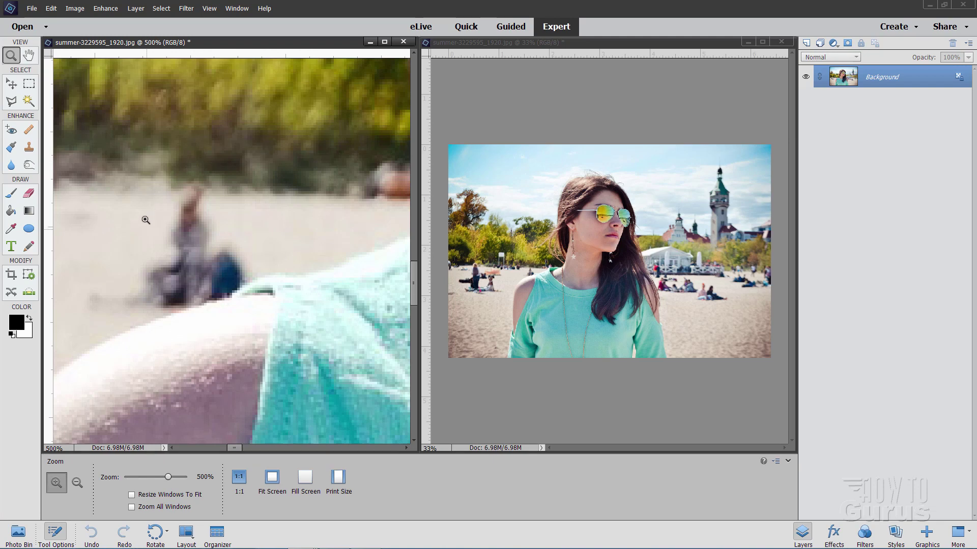
pyautogui.click(11, 84)
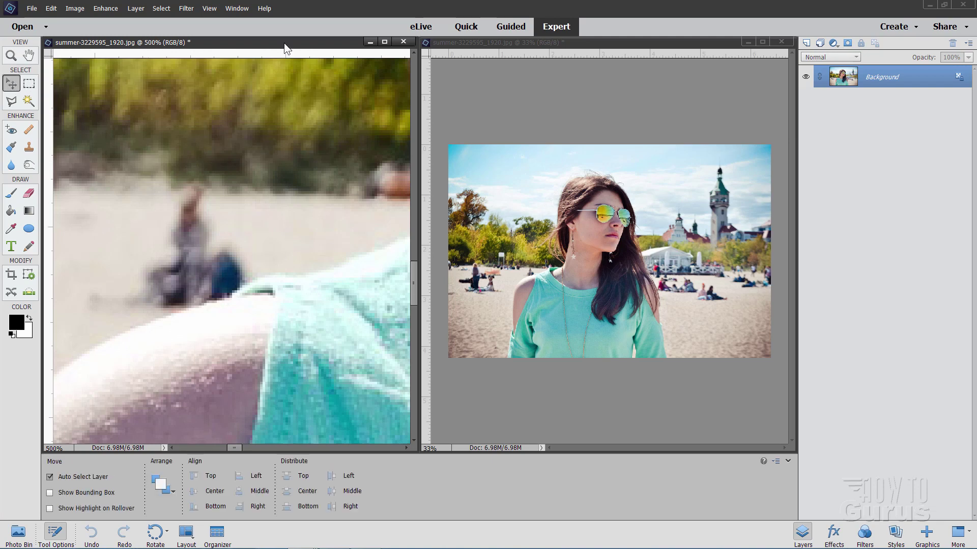
pyautogui.moveTo(284, 43)
pyautogui.mouseDown()
pyautogui.moveTo(284, 82)
pyautogui.moveTo(285, 46)
pyautogui.mouseUp()
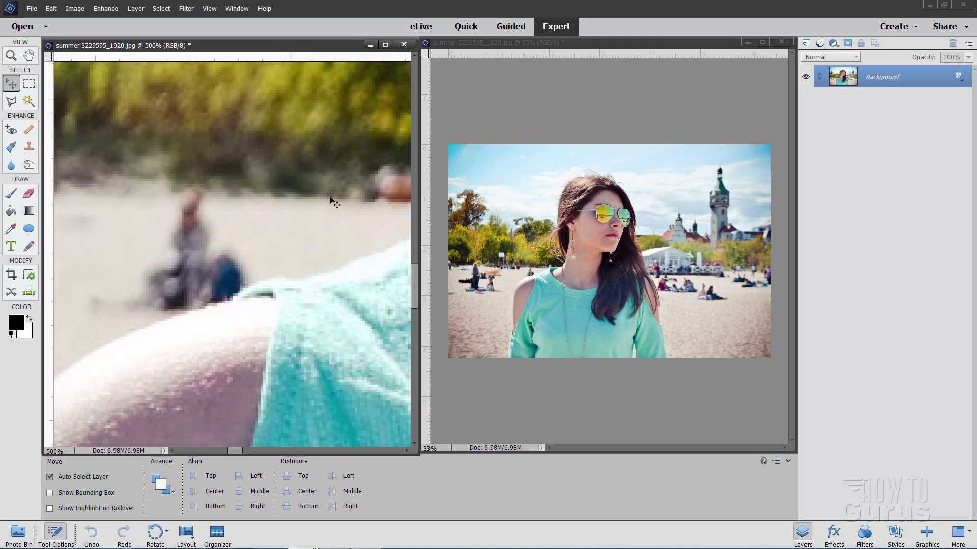
pyautogui.click(51, 8)
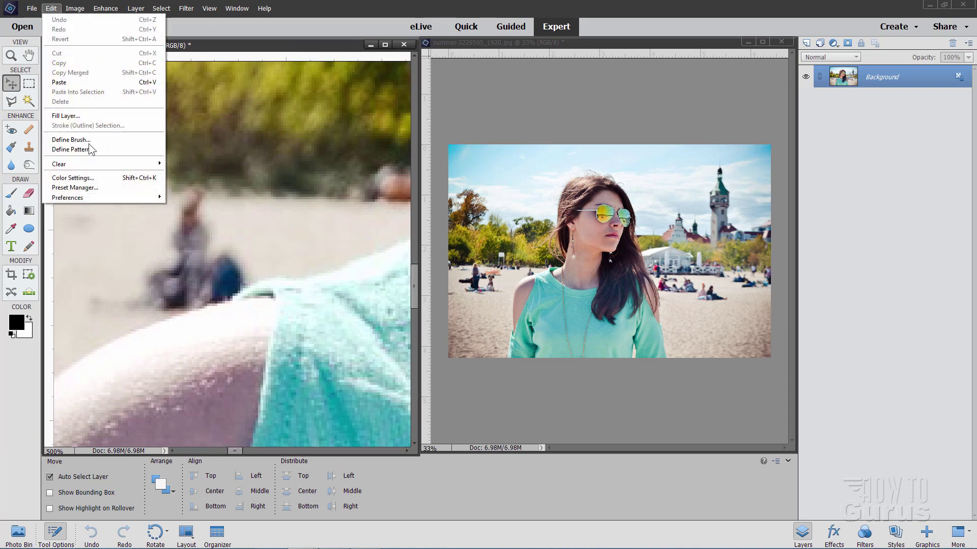
pyautogui.moveTo(91, 196)
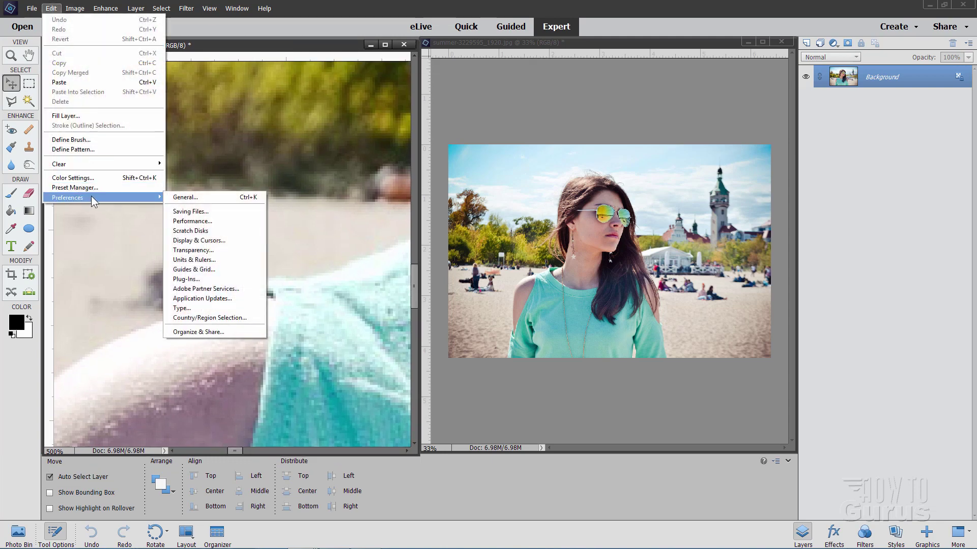
pyautogui.click(186, 197)
pyautogui.moveTo(249, 124); pyautogui.dragTo(410, 167)
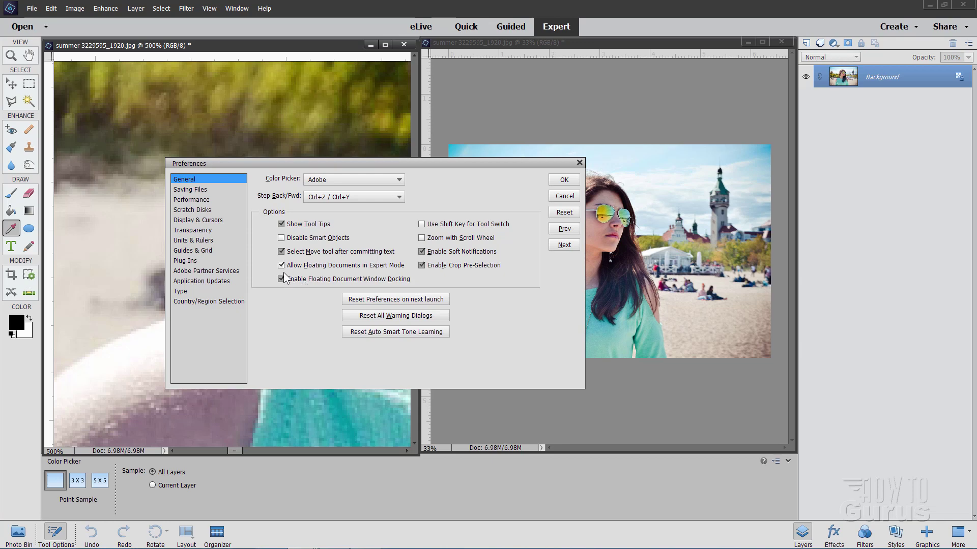
pyautogui.click(562, 195)
pyautogui.press('v')
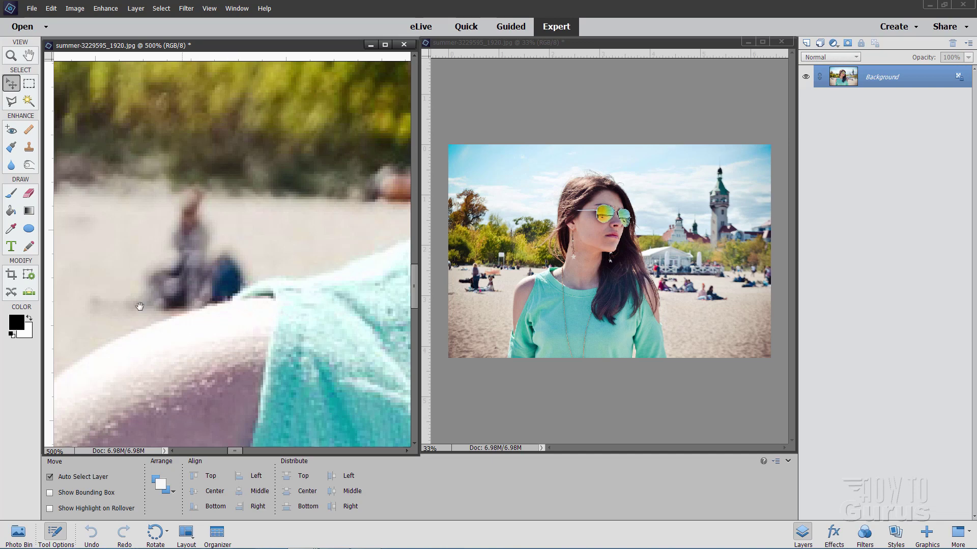
# Step: Pan the left window to the people on the sand and zoom it to 265%
pyautogui.moveTo(139, 306); pyautogui.dragTo(368, 282)
pyautogui.moveTo(296, 168); pyautogui.dragTo(282, 259)
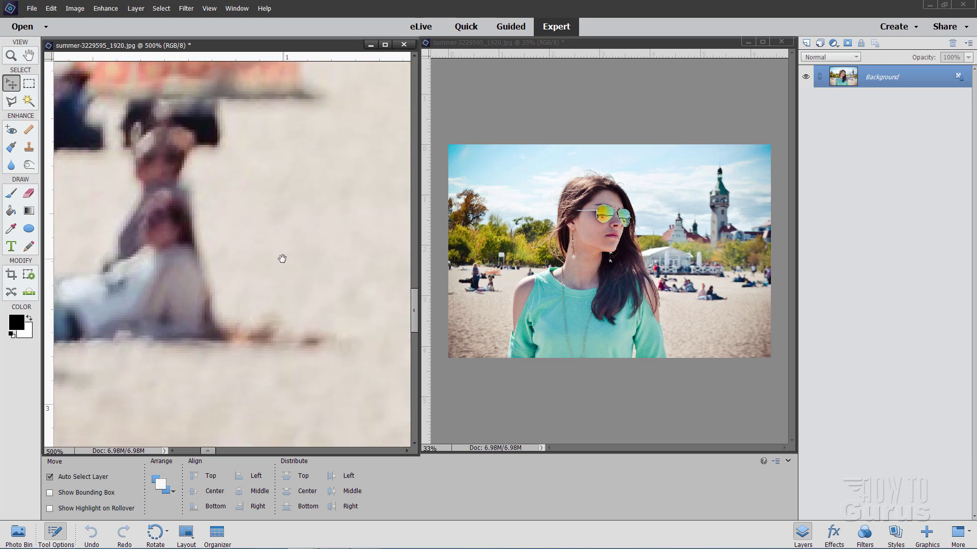
pyautogui.click(11, 55)
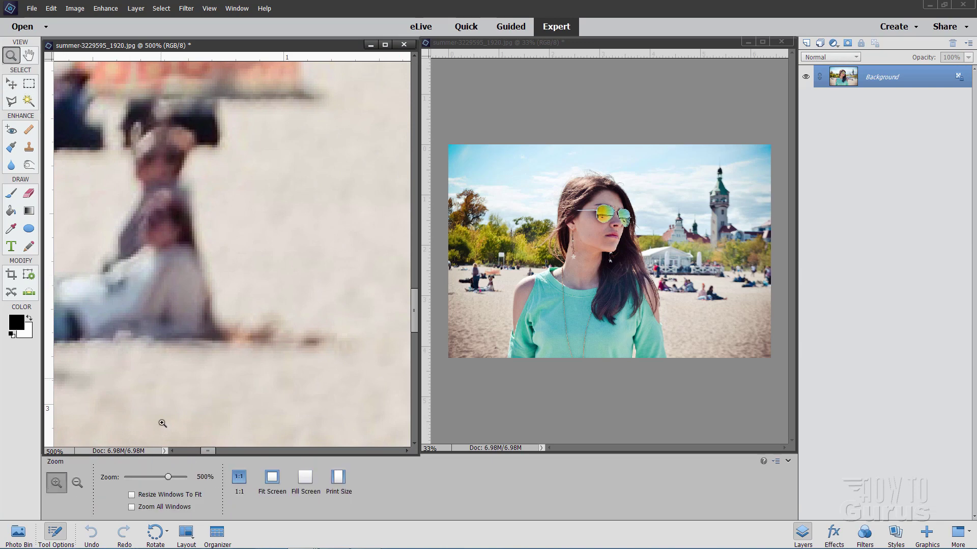
pyautogui.moveTo(167, 474); pyautogui.dragTo(162, 475)
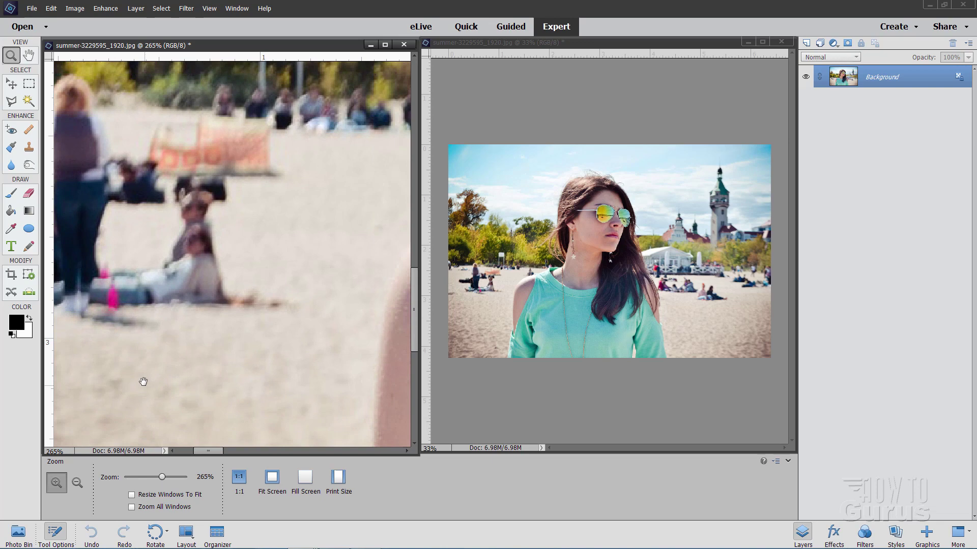
pyautogui.moveTo(160, 362)
pyautogui.mouseDown()
pyautogui.moveTo(212, 359)
pyautogui.moveTo(173, 360)
pyautogui.mouseUp()
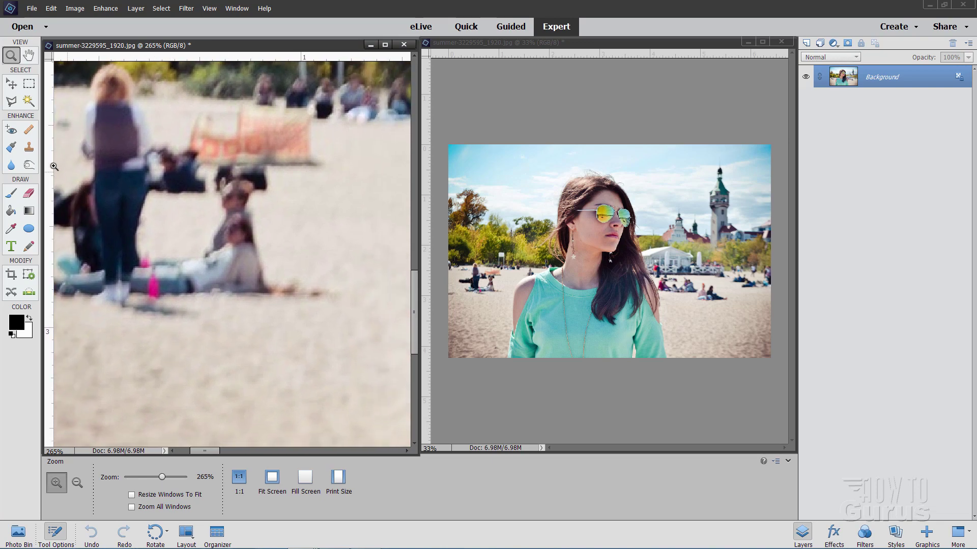
# Step: Choose the Clone Stamp and enlarge its brush to 34 px at 100% opacity
pyautogui.click(28, 148)
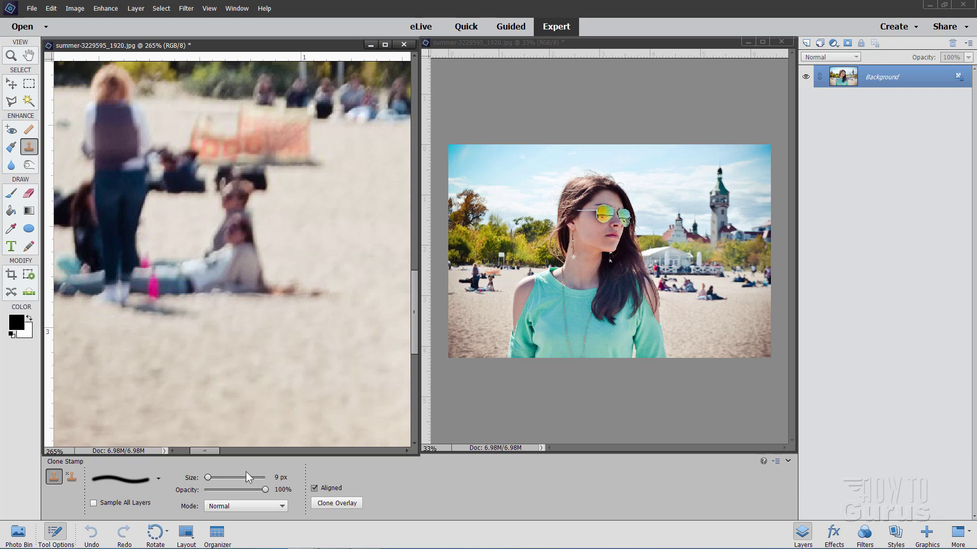
pyautogui.click(159, 479)
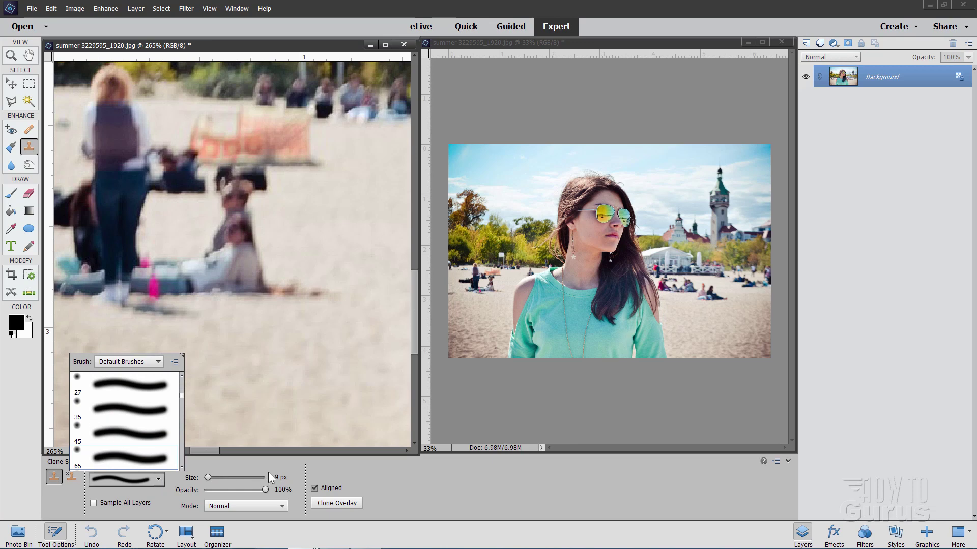
pyautogui.moveTo(212, 477); pyautogui.dragTo(217, 477)
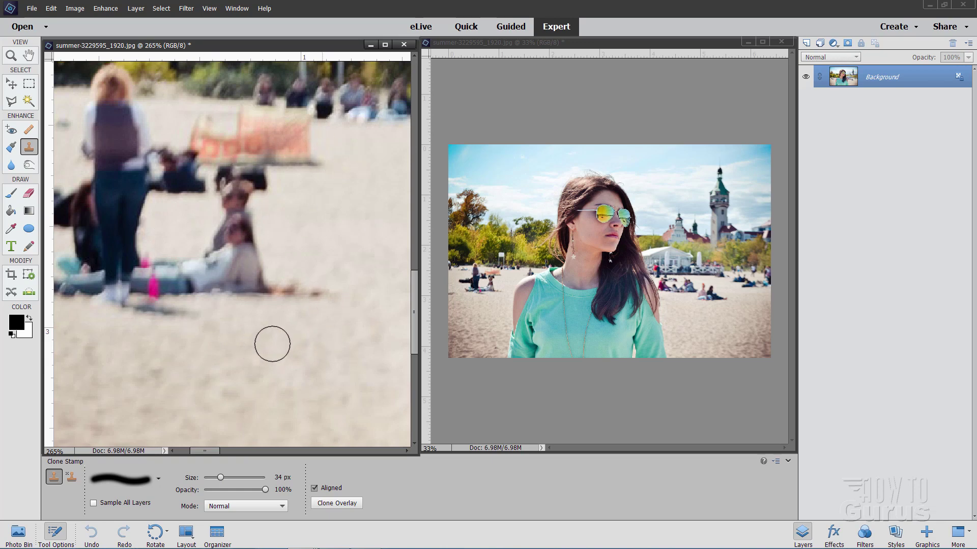
pyautogui.moveTo(213, 450); pyautogui.dragTo(219, 450)
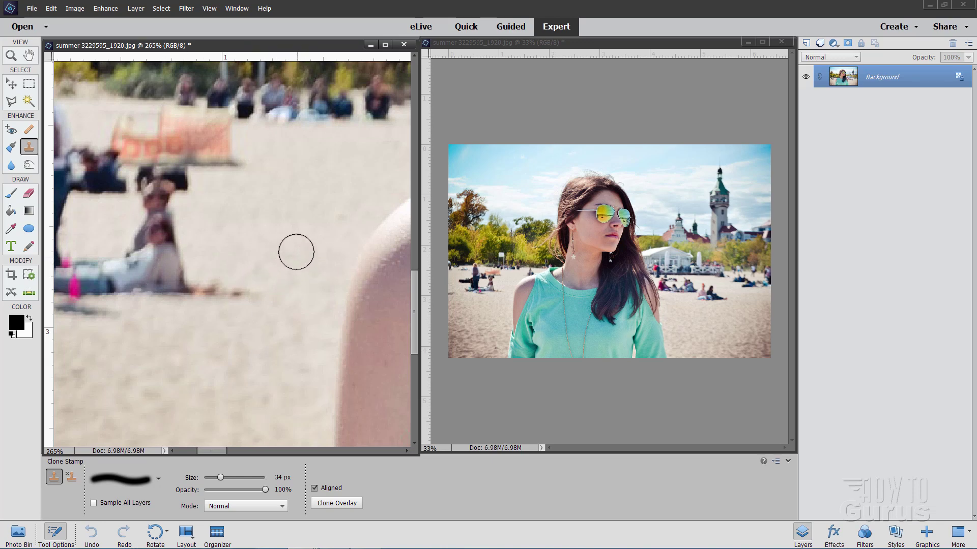
# Step: Sample clean sand and clone it over the lying person, shadow, grey bag and pink object
pyautogui.press('alt')
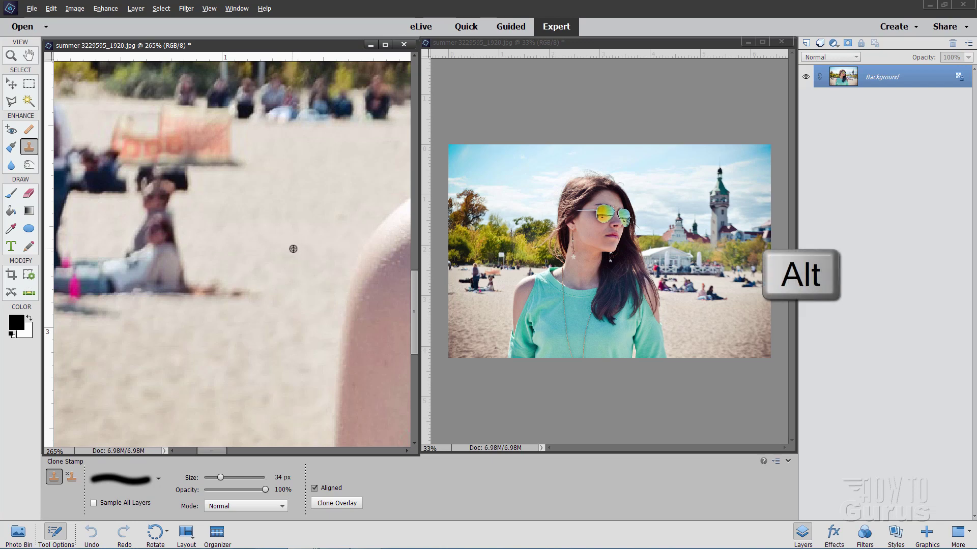
pyautogui.keyDown('alt'); pyautogui.click(300, 289); pyautogui.keyUp('alt')
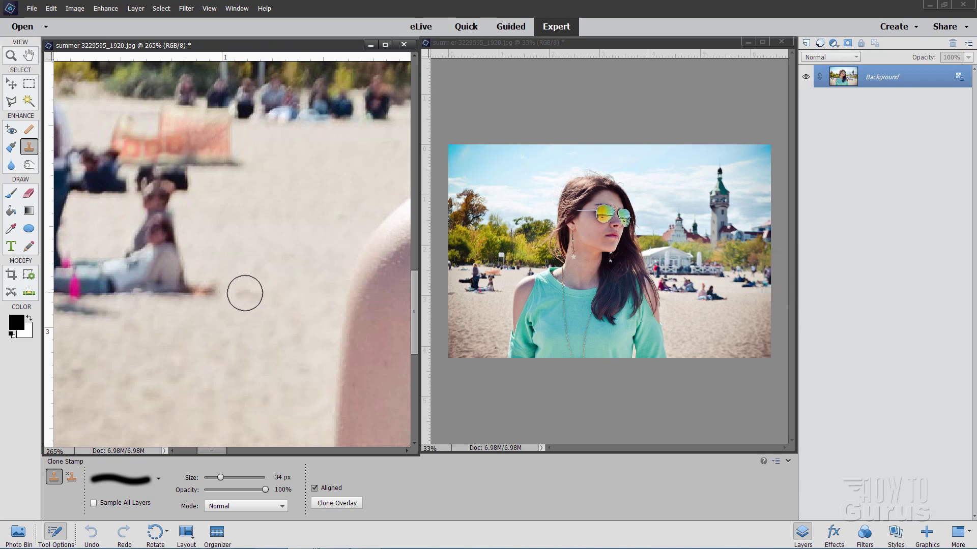
pyautogui.moveTo(261, 295)
pyautogui.mouseDown()
pyautogui.moveTo(219, 294)
pyautogui.moveTo(262, 298)
pyautogui.mouseUp()
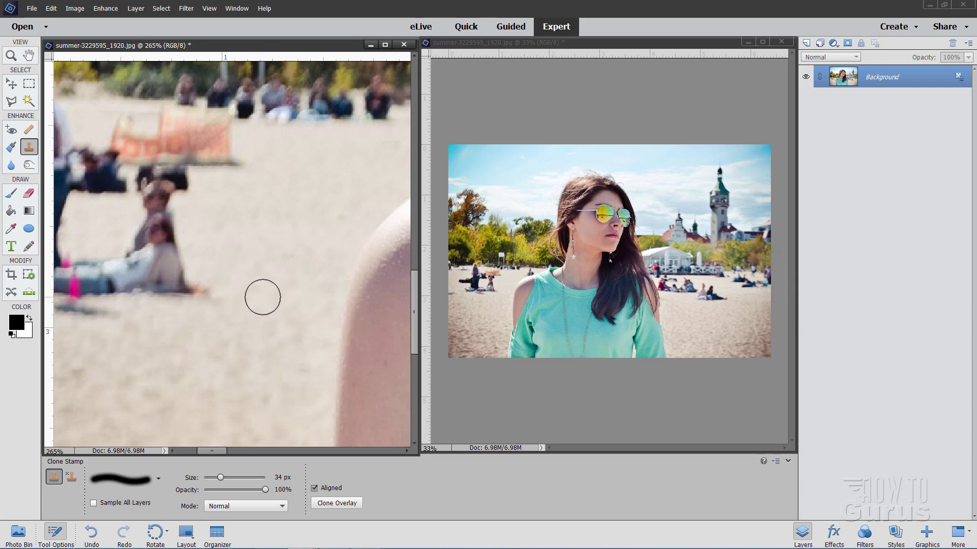
pyautogui.keyDown('alt'); pyautogui.click(297, 293); pyautogui.keyUp('alt')
pyautogui.moveTo(196, 294)
pyautogui.mouseDown()
pyautogui.moveTo(172, 275)
pyautogui.moveTo(155, 196)
pyautogui.mouseUp()
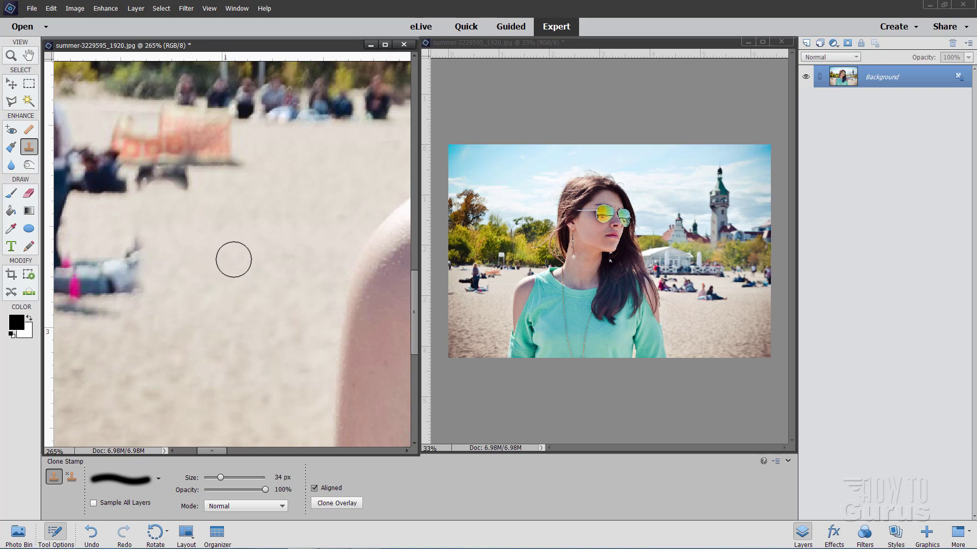
pyautogui.moveTo(208, 277); pyautogui.dragTo(205, 291)
pyautogui.keyDown('alt'); pyautogui.click(223, 276); pyautogui.keyUp('alt')
pyautogui.moveTo(138, 270)
pyautogui.mouseDown()
pyautogui.moveTo(128, 248)
pyautogui.moveTo(141, 244)
pyautogui.moveTo(114, 316)
pyautogui.moveTo(96, 316)
pyautogui.moveTo(90, 290)
pyautogui.moveTo(101, 262)
pyautogui.mouseUp()
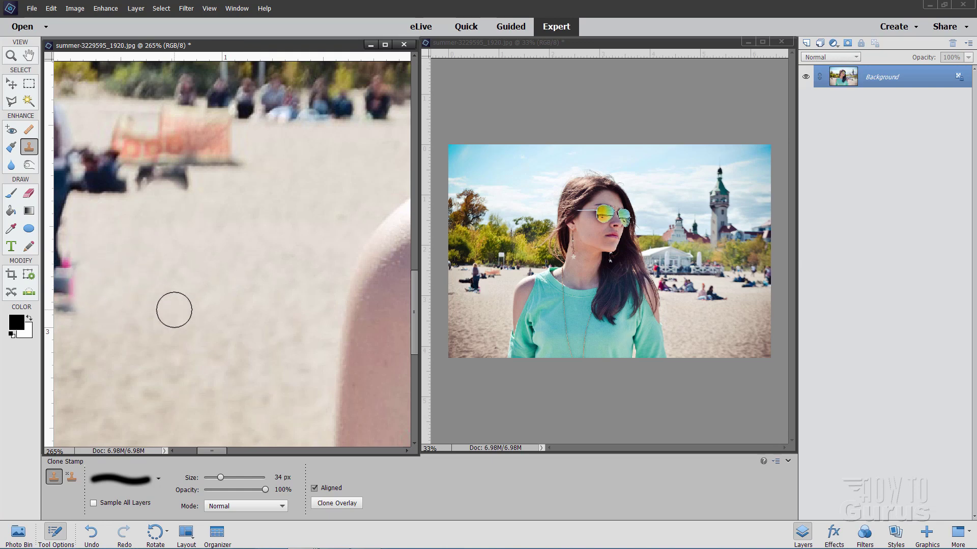
# Step: Pan to the standing woman and clone sand over her legs, the dark lying figure and a shadow streak
pyautogui.press('space')
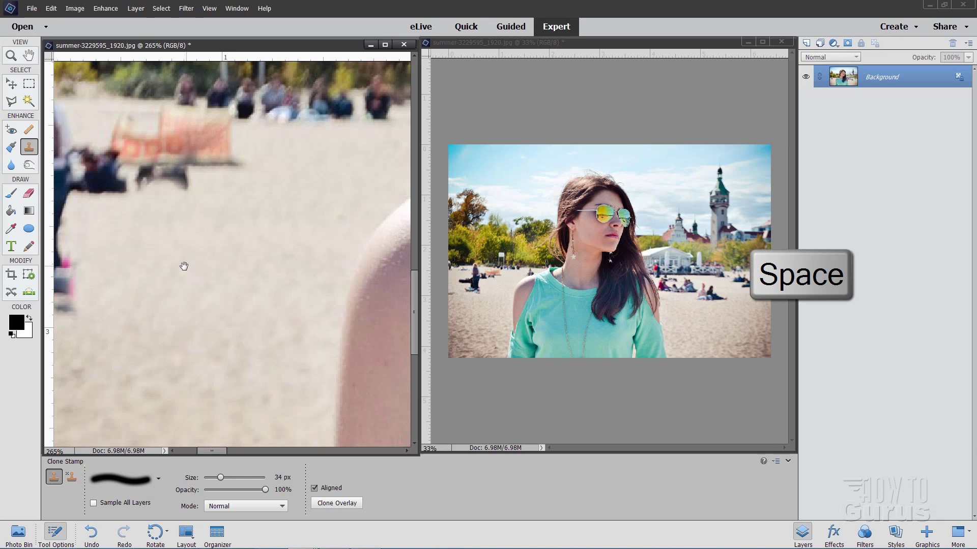
pyautogui.moveTo(183, 266); pyautogui.dragTo(290, 276)
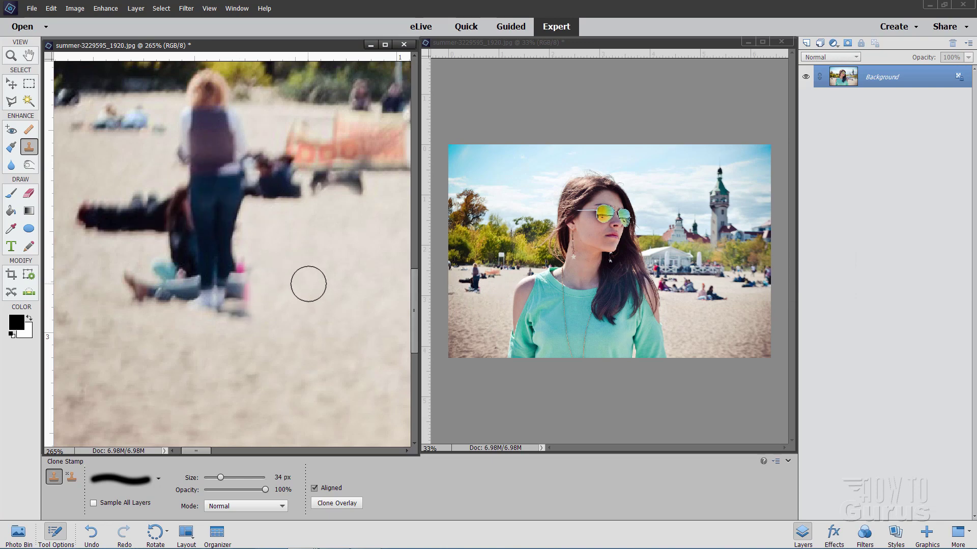
pyautogui.moveTo(294, 289)
pyautogui.mouseDown()
pyautogui.moveTo(228, 305)
pyautogui.moveTo(251, 264)
pyautogui.moveTo(227, 220)
pyautogui.moveTo(199, 238)
pyautogui.moveTo(197, 273)
pyautogui.moveTo(218, 300)
pyautogui.moveTo(175, 248)
pyautogui.moveTo(166, 286)
pyautogui.moveTo(197, 290)
pyautogui.moveTo(140, 279)
pyautogui.moveTo(176, 292)
pyautogui.mouseUp()
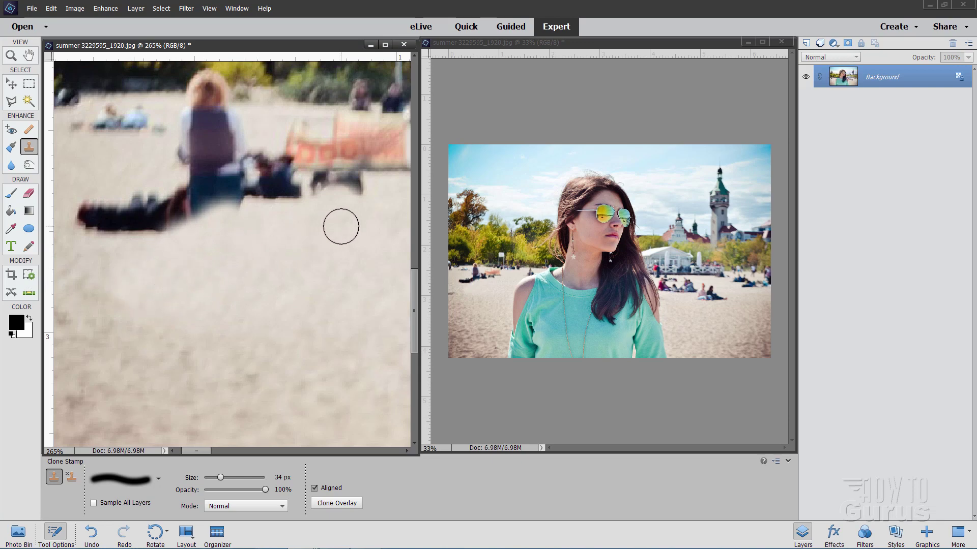
pyautogui.moveTo(270, 213)
pyautogui.mouseDown()
pyautogui.moveTo(174, 228)
pyautogui.moveTo(62, 218)
pyautogui.mouseUp()
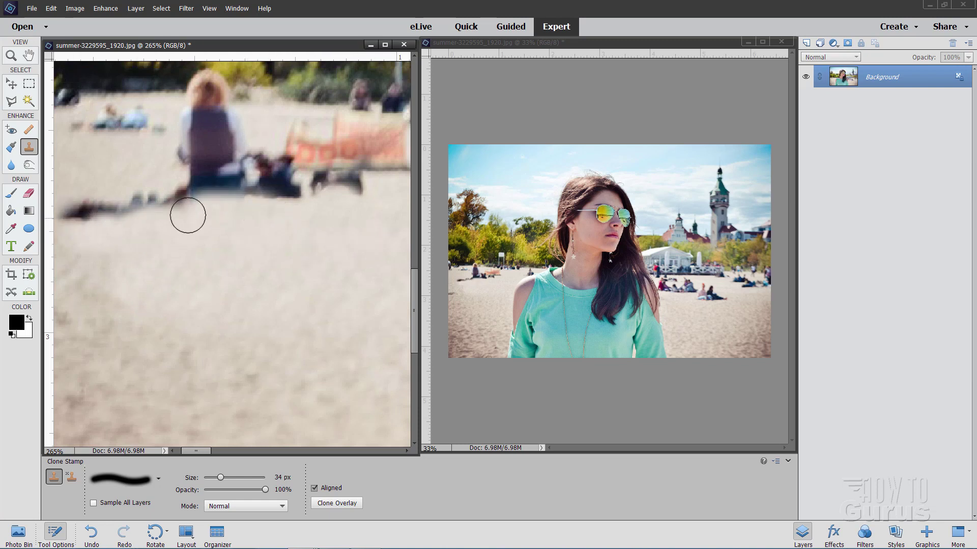
pyautogui.moveTo(188, 216)
pyautogui.mouseDown()
pyautogui.moveTo(176, 199)
pyautogui.moveTo(138, 211)
pyautogui.moveTo(146, 232)
pyautogui.moveTo(177, 201)
pyautogui.moveTo(156, 180)
pyautogui.moveTo(77, 215)
pyautogui.mouseUp()
# Step: Resample sand and paint out the seated person, the dark figure at right and small figures near the top
pyautogui.moveTo(175, 263)
pyautogui.mouseDown()
pyautogui.moveTo(135, 268)
pyautogui.moveTo(268, 266)
pyautogui.mouseUp()
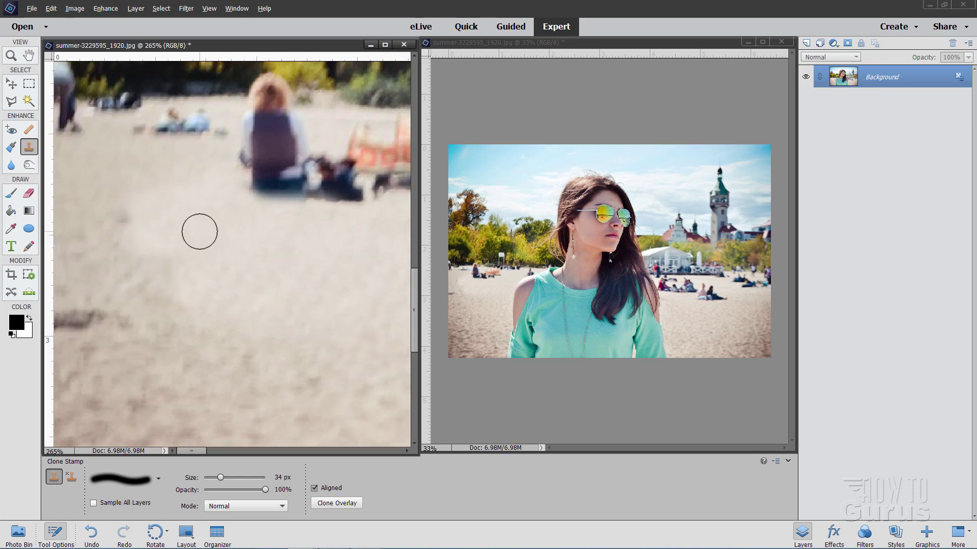
pyautogui.keyDown('alt'); pyautogui.click(199, 232); pyautogui.keyUp('alt')
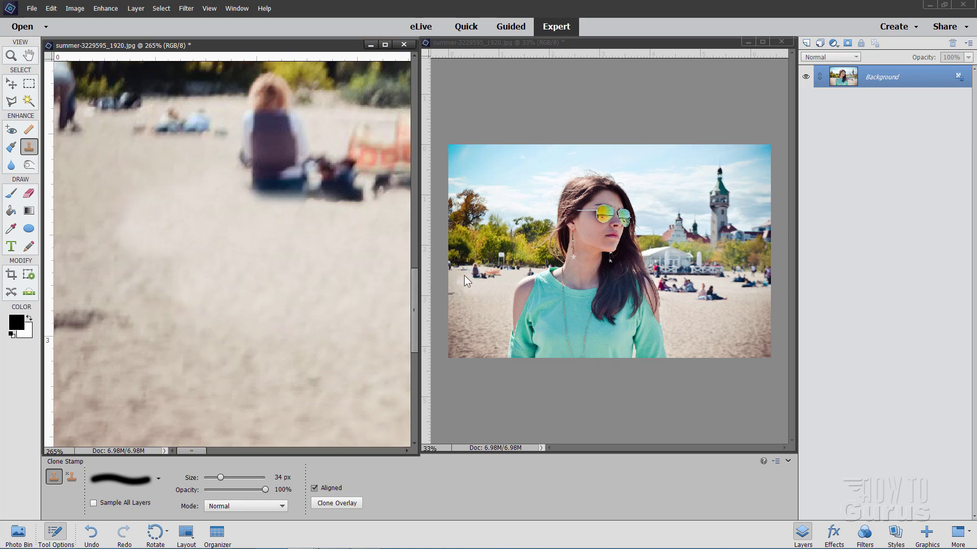
pyautogui.keyDown('alt'); pyautogui.click(156, 161); pyautogui.keyUp('alt')
pyautogui.moveTo(279, 154)
pyautogui.mouseDown()
pyautogui.moveTo(235, 170)
pyautogui.moveTo(285, 188)
pyautogui.moveTo(316, 168)
pyautogui.moveTo(338, 187)
pyautogui.moveTo(228, 204)
pyautogui.mouseUp()
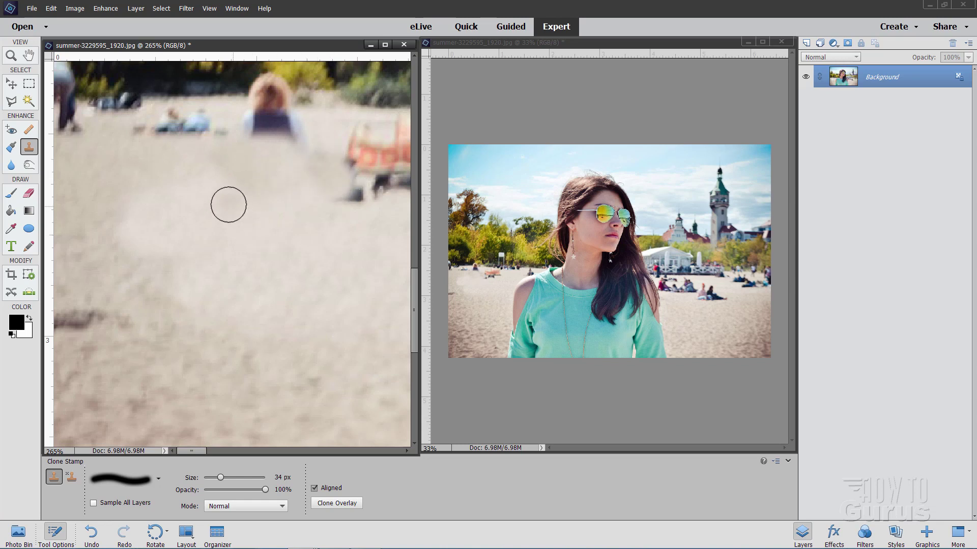
pyautogui.moveTo(342, 207)
pyautogui.mouseDown()
pyautogui.moveTo(360, 201)
pyautogui.moveTo(322, 166)
pyautogui.moveTo(221, 172)
pyautogui.mouseUp()
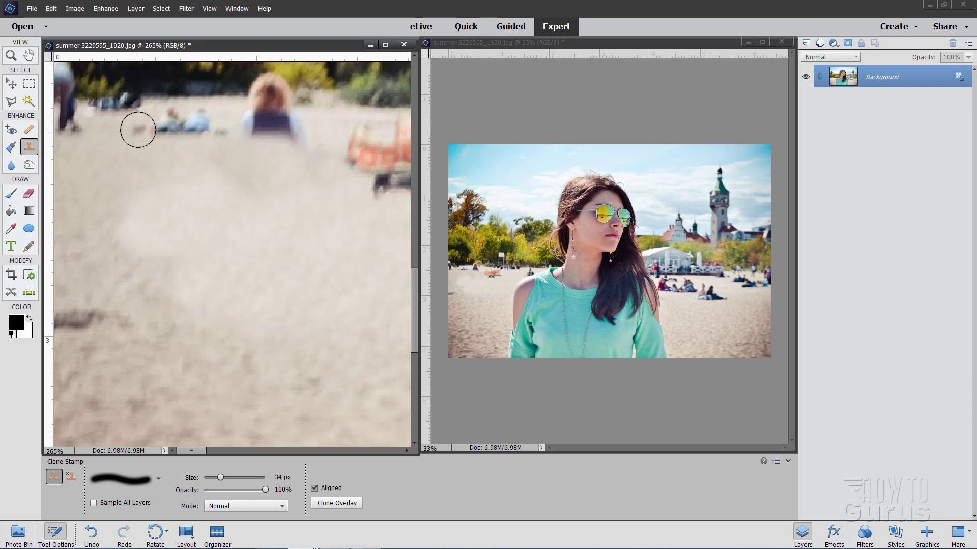
pyautogui.moveTo(138, 130)
pyautogui.mouseDown()
pyautogui.moveTo(215, 127)
pyautogui.moveTo(178, 116)
pyautogui.moveTo(122, 136)
pyautogui.mouseUp()
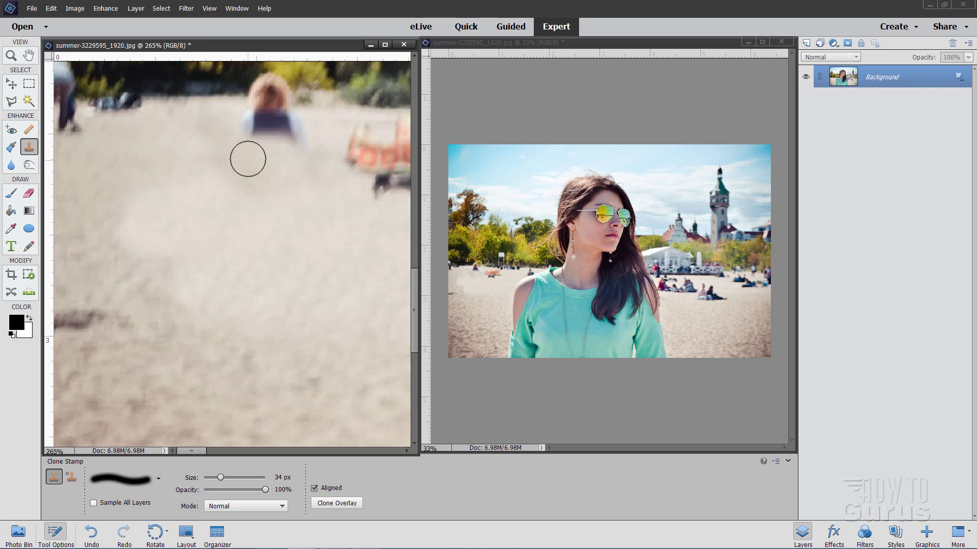
pyautogui.moveTo(248, 158)
pyautogui.mouseDown()
pyautogui.moveTo(295, 137)
pyautogui.moveTo(258, 125)
pyautogui.moveTo(286, 122)
pyautogui.moveTo(250, 117)
pyautogui.mouseUp()
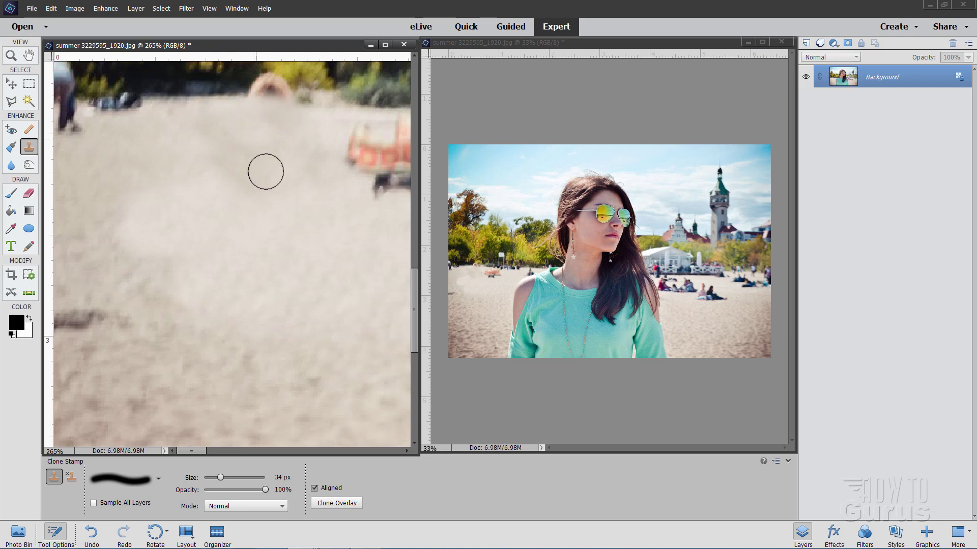
pyautogui.press('alt')
pyautogui.moveTo(339, 238); pyautogui.dragTo(251, 290)
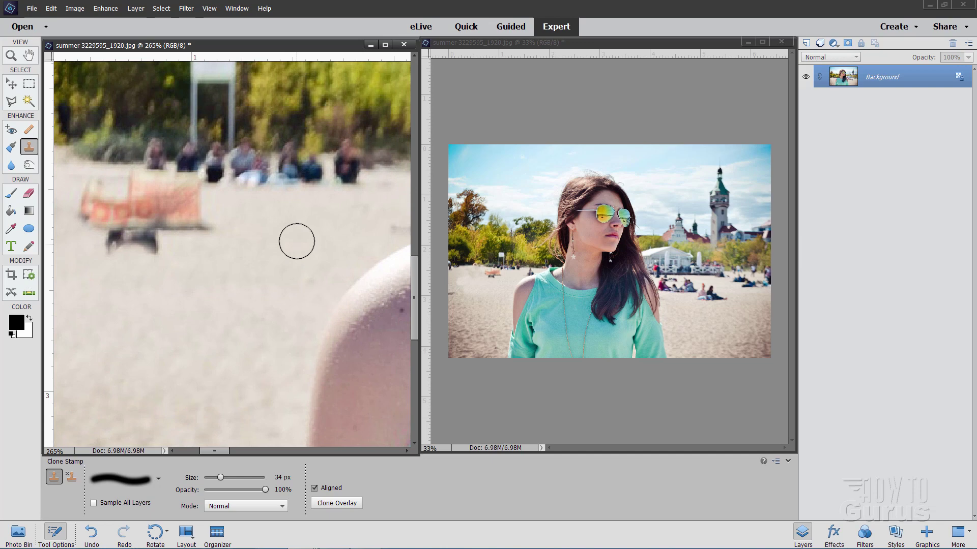
# Step: Clone sand over the orange sign, bench, grey blob and seated people on the left
pyautogui.keyDown('alt'); pyautogui.click(301, 230); pyautogui.keyUp('alt')
pyautogui.moveTo(200, 224)
pyautogui.mouseDown()
pyautogui.moveTo(205, 202)
pyautogui.moveTo(164, 241)
pyautogui.moveTo(146, 203)
pyautogui.moveTo(116, 226)
pyautogui.moveTo(90, 227)
pyautogui.moveTo(87, 218)
pyautogui.moveTo(102, 227)
pyautogui.moveTo(100, 207)
pyautogui.moveTo(181, 257)
pyautogui.mouseUp()
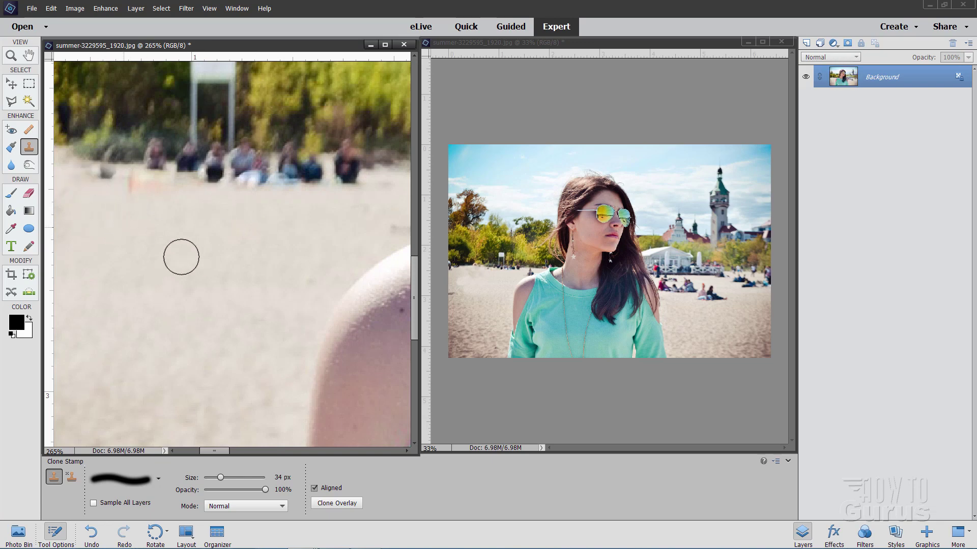
pyautogui.keyDown('alt'); pyautogui.click(175, 218); pyautogui.keyUp('alt')
pyautogui.moveTo(94, 181)
pyautogui.mouseDown()
pyautogui.moveTo(355, 176)
pyautogui.moveTo(327, 173)
pyautogui.mouseUp()
pyautogui.keyDown('alt'); pyautogui.click(159, 200); pyautogui.keyUp('alt')
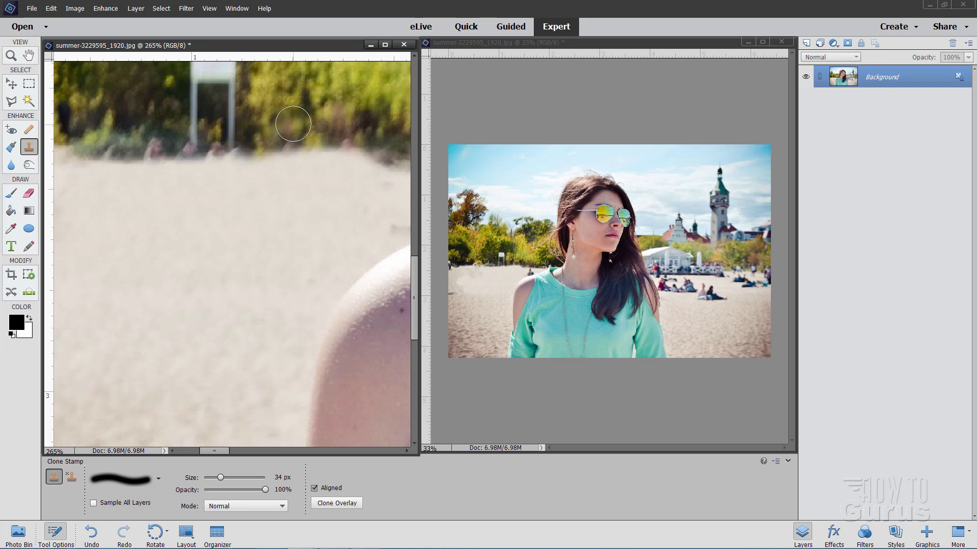
# Step: Rebuild the post base and replace the pink figures near it with cloned bushes
pyautogui.keyDown('alt'); pyautogui.click(232, 110); pyautogui.keyUp('alt')
pyautogui.moveTo(232, 135)
pyautogui.mouseDown()
pyautogui.moveTo(231, 146)
pyautogui.moveTo(212, 150)
pyautogui.mouseUp()
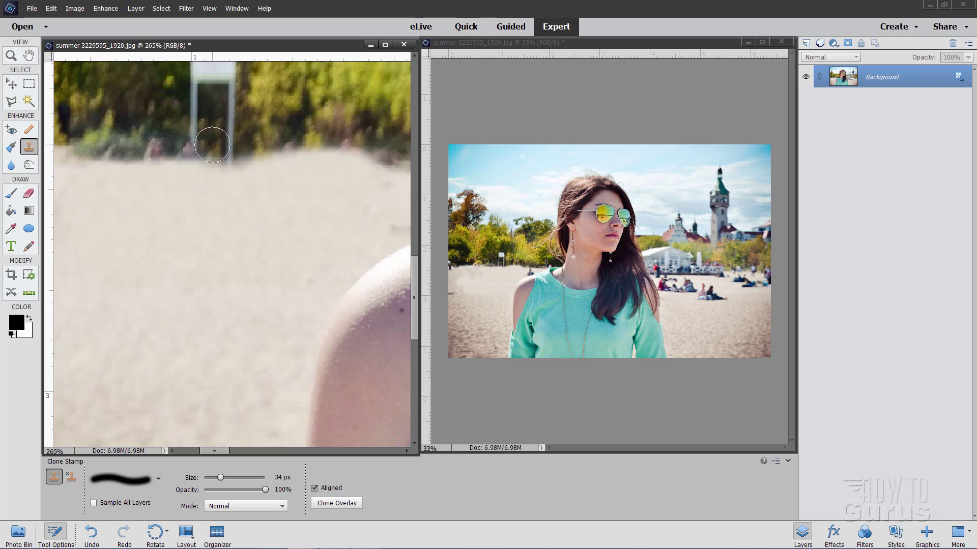
pyautogui.keyDown('alt'); pyautogui.click(194, 116); pyautogui.keyUp('alt')
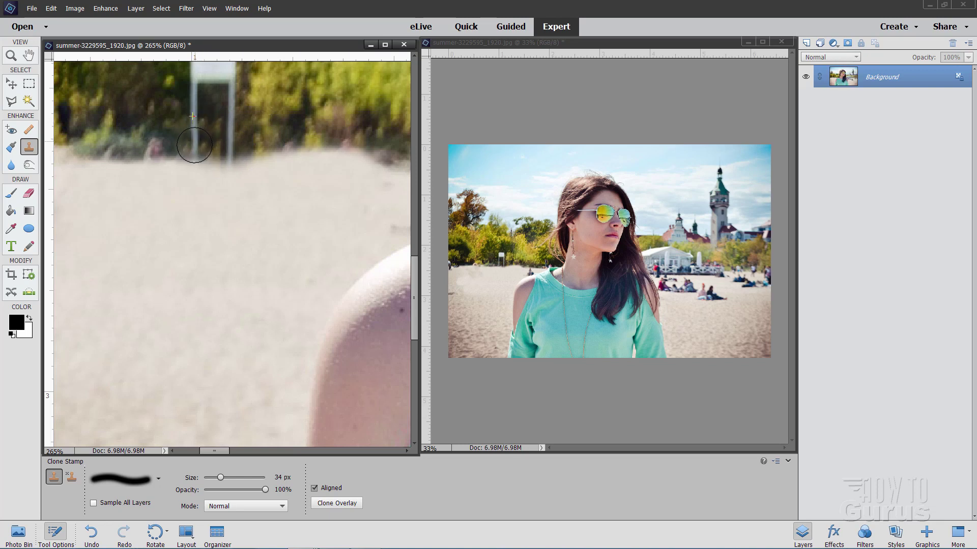
pyautogui.moveTo(185, 149); pyautogui.dragTo(132, 147)
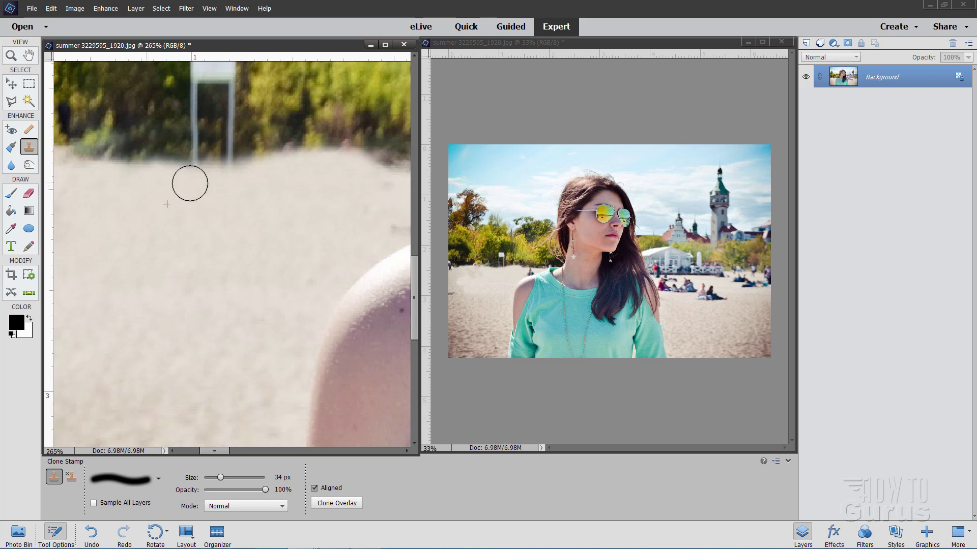
# Step: Pan left and clone sand over the figures along the shoreline and left edge
pyautogui.moveTo(250, 241); pyautogui.dragTo(298, 253)
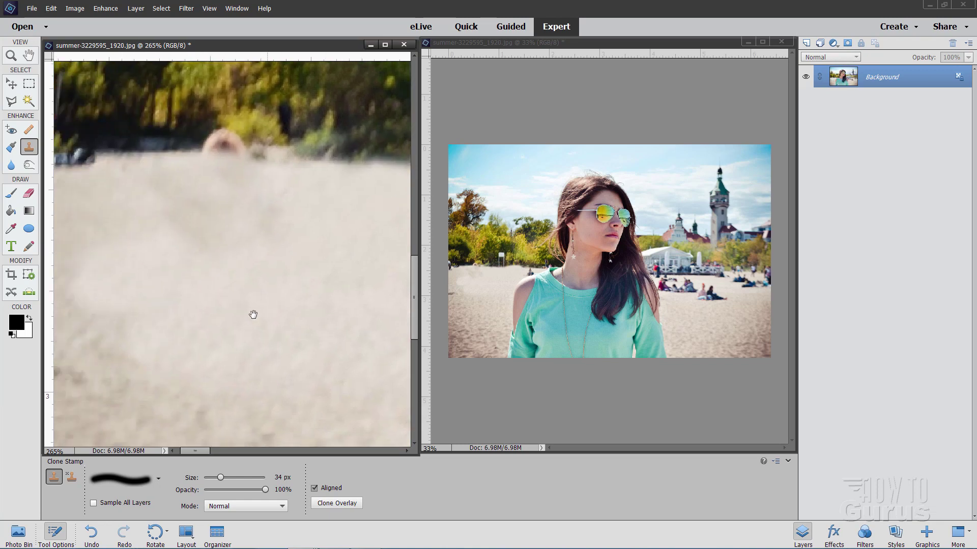
pyautogui.moveTo(208, 279); pyautogui.dragTo(246, 296)
pyautogui.moveTo(178, 248); pyautogui.dragTo(182, 264)
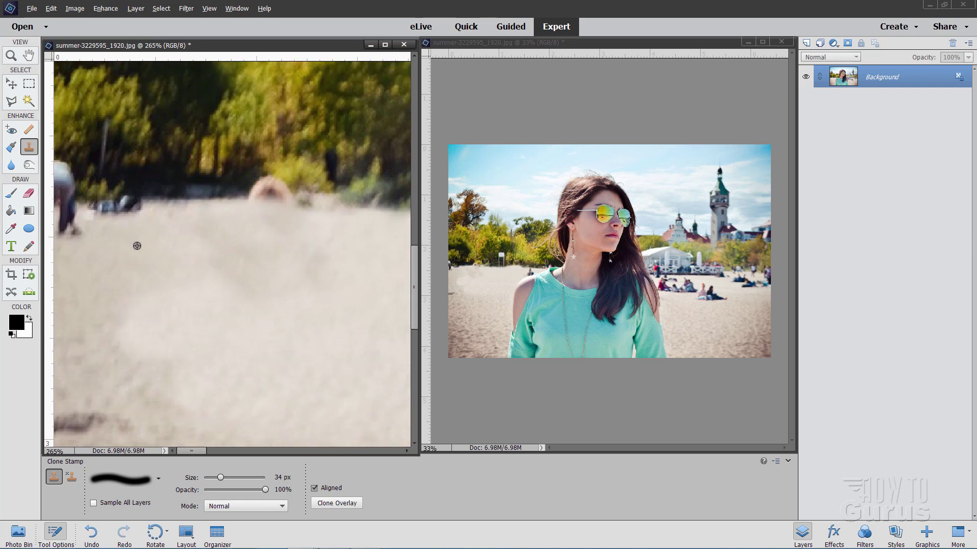
pyautogui.moveTo(77, 237); pyautogui.dragTo(69, 211)
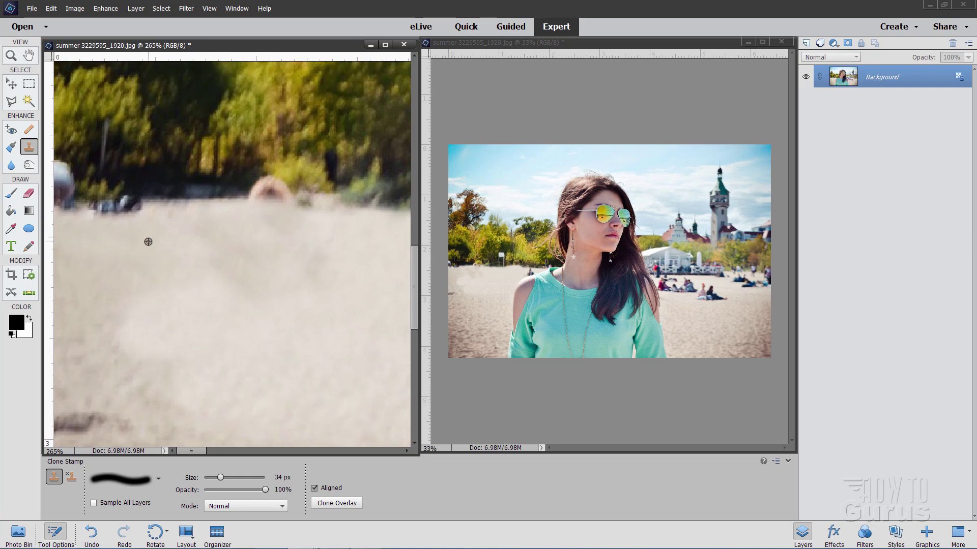
pyautogui.moveTo(158, 206); pyautogui.dragTo(89, 203)
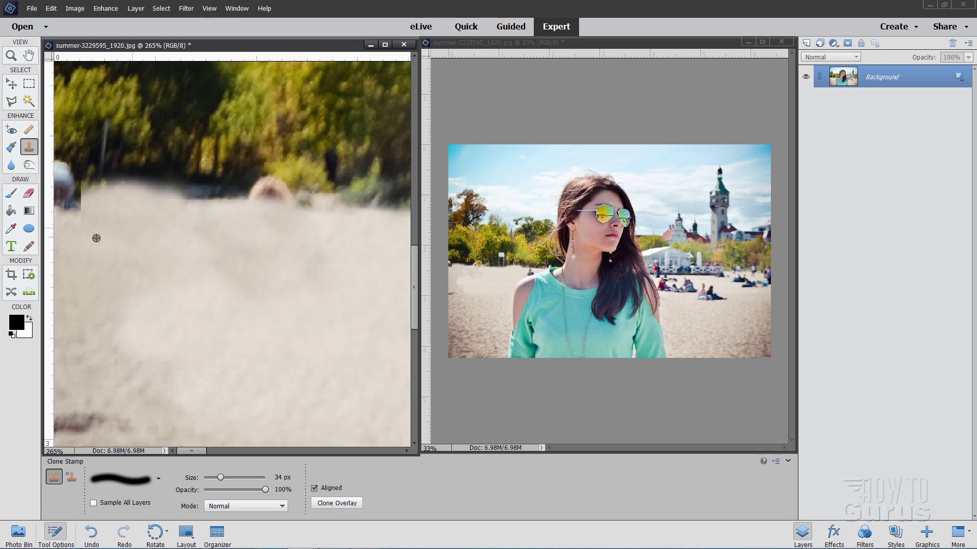
pyautogui.moveTo(97, 238)
pyautogui.mouseDown()
pyautogui.moveTo(63, 197)
pyautogui.moveTo(71, 208)
pyautogui.mouseUp()
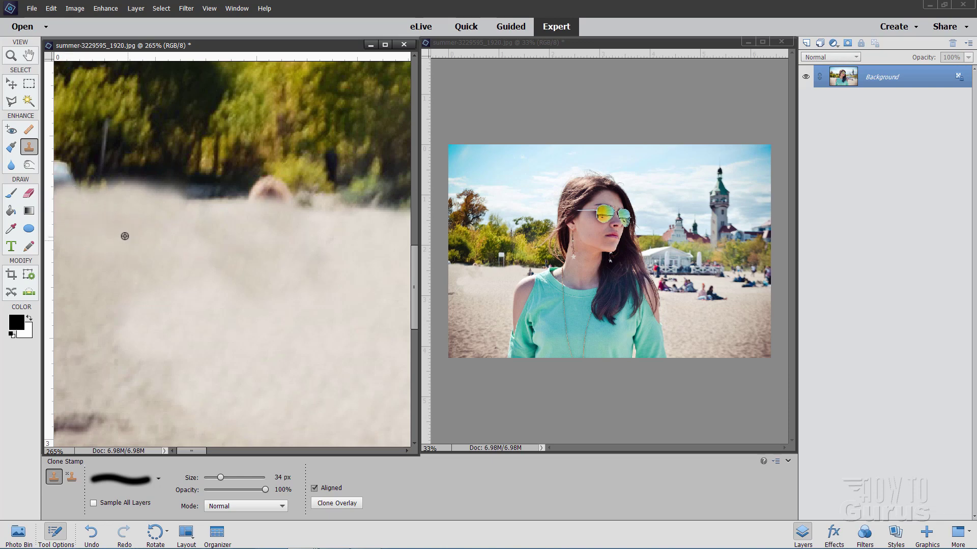
pyautogui.moveTo(125, 236)
pyautogui.mouseDown()
pyautogui.moveTo(77, 204)
pyautogui.moveTo(83, 218)
pyautogui.moveTo(150, 186)
pyautogui.mouseUp()
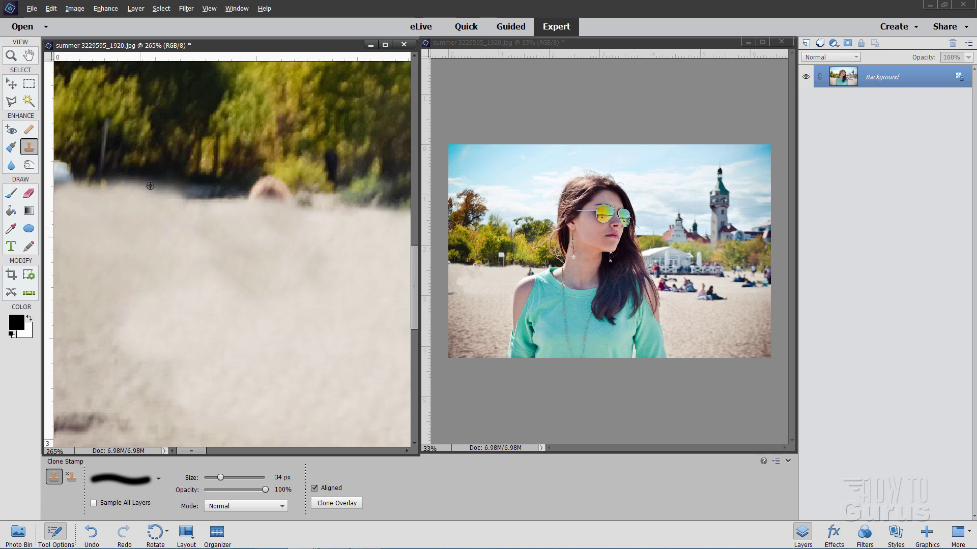
# Step: Sample foliage and paint greenery over the white blob and pink head remnant
pyautogui.keyDown('alt'); pyautogui.click(142, 146); pyautogui.keyUp('alt')
pyautogui.moveTo(83, 157)
pyautogui.mouseDown()
pyautogui.moveTo(61, 166)
pyautogui.moveTo(189, 156)
pyautogui.moveTo(183, 174)
pyautogui.moveTo(318, 185)
pyautogui.moveTo(246, 175)
pyautogui.moveTo(304, 168)
pyautogui.moveTo(351, 178)
pyautogui.mouseUp()
pyautogui.keyDown('alt'); pyautogui.click(130, 156); pyautogui.keyUp('alt')
pyautogui.keyDown('alt'); pyautogui.click(253, 163); pyautogui.keyUp('alt')
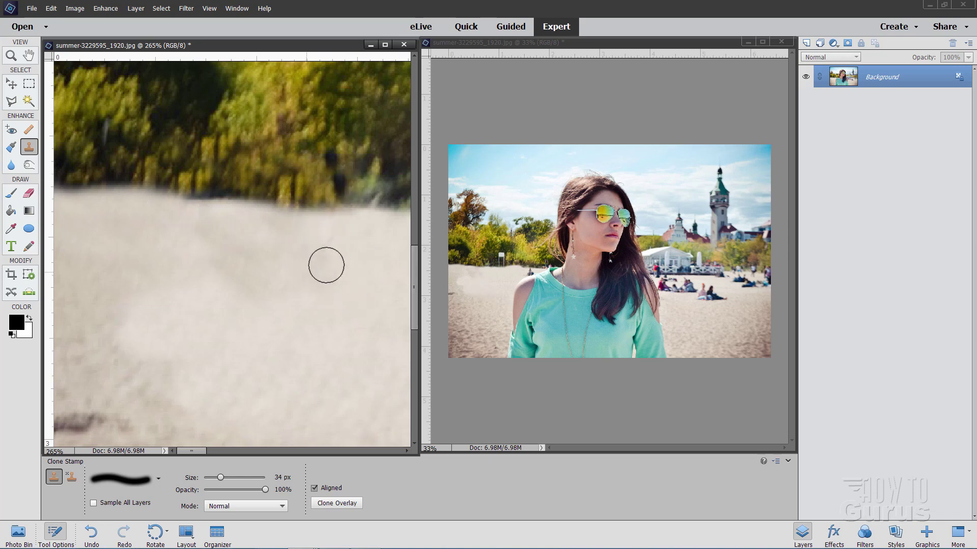
# Step: Pan to the woman's shoulder and zoom to 400% on the people behind it
pyautogui.click(322, 238)
pyautogui.moveTo(206, 249); pyautogui.dragTo(122, 258)
pyautogui.moveTo(213, 246); pyautogui.dragTo(219, 226)
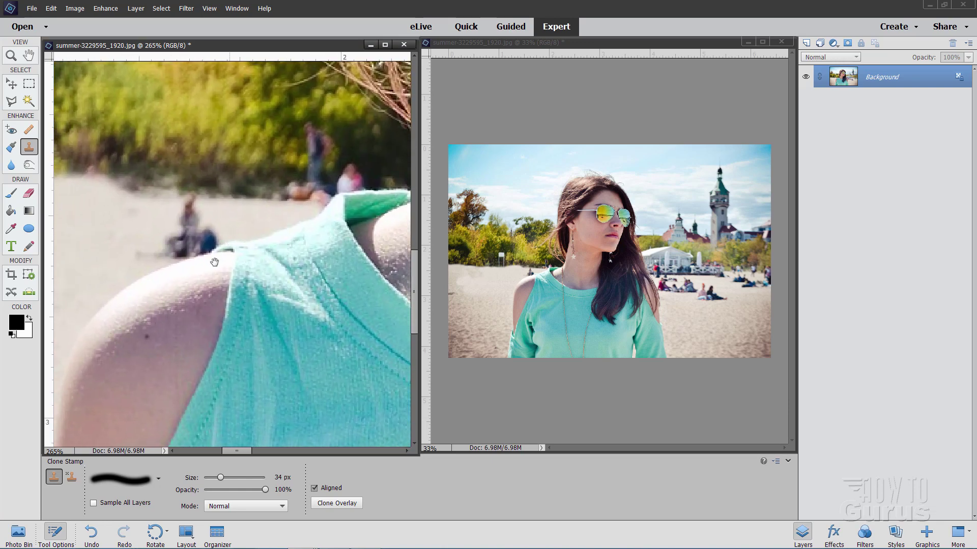
pyautogui.click(11, 55)
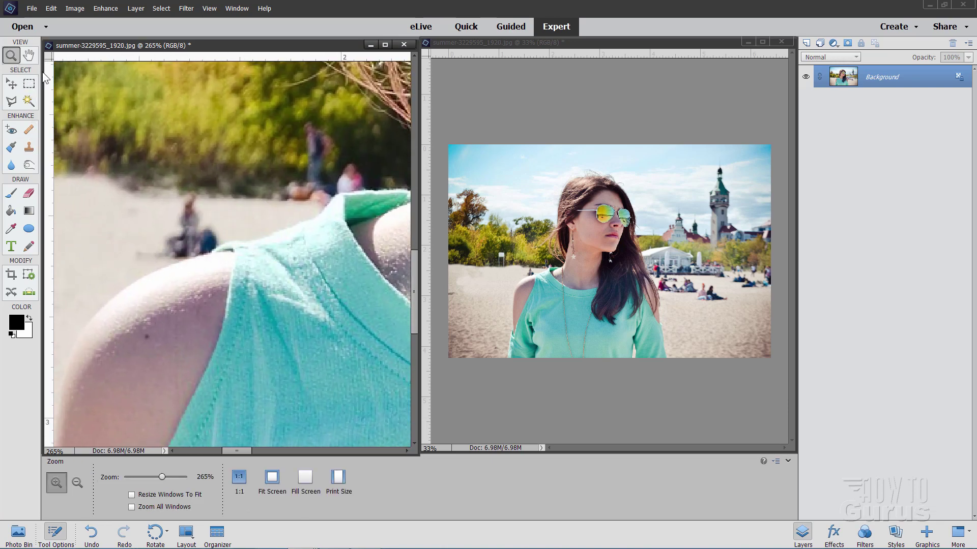
pyautogui.click(201, 257)
pyautogui.click(198, 264)
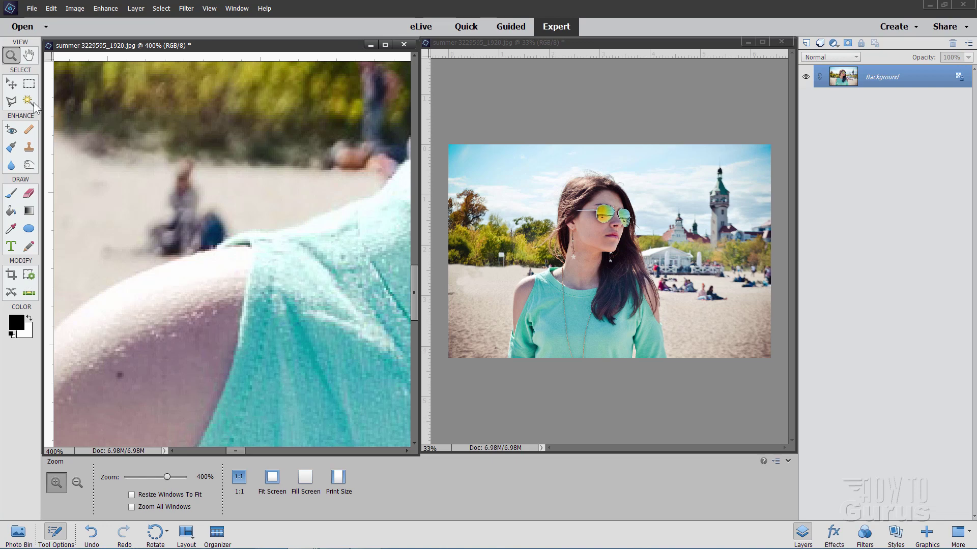
# Step: Start a Polygonal Lasso outline tracing the edge of her shoulder and hair
pyautogui.click(11, 101)
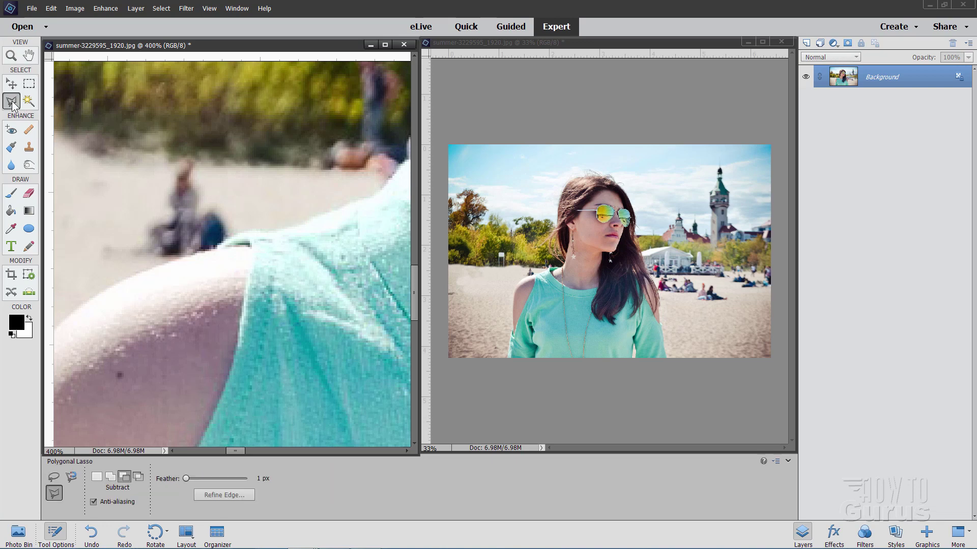
pyautogui.click(70, 316)
pyautogui.click(113, 287)
pyautogui.moveTo(245, 232)
pyautogui.mouseDown()
pyautogui.moveTo(365, 198)
pyautogui.moveTo(337, 228)
pyautogui.moveTo(226, 296)
pyautogui.moveTo(159, 314)
pyautogui.moveTo(175, 311)
pyautogui.moveTo(212, 275)
pyautogui.mouseUp()
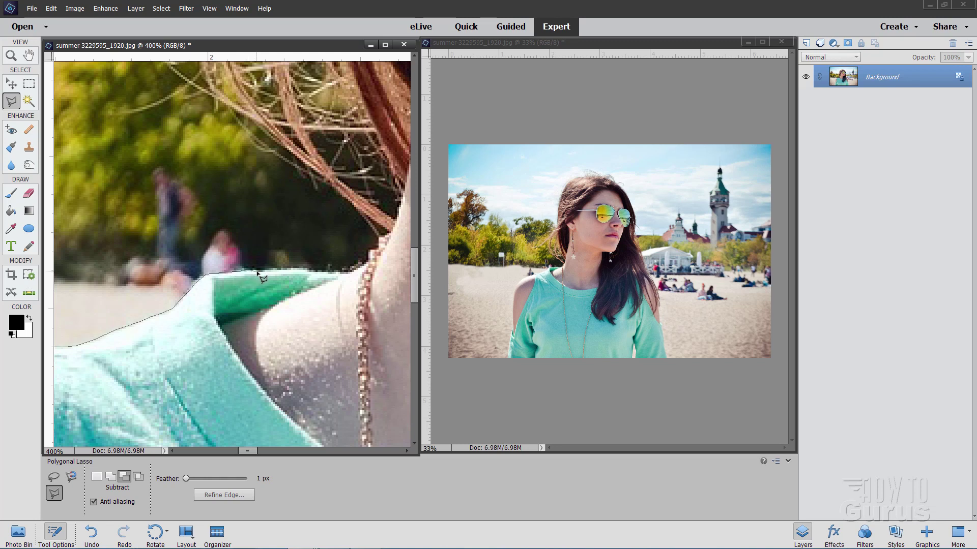
pyautogui.click(290, 270)
pyautogui.click(262, 203)
pyautogui.click(193, 126)
# Step: Continue the outline through the bushes and down the left side, closing the selection
pyautogui.moveTo(99, 136); pyautogui.dragTo(327, 152)
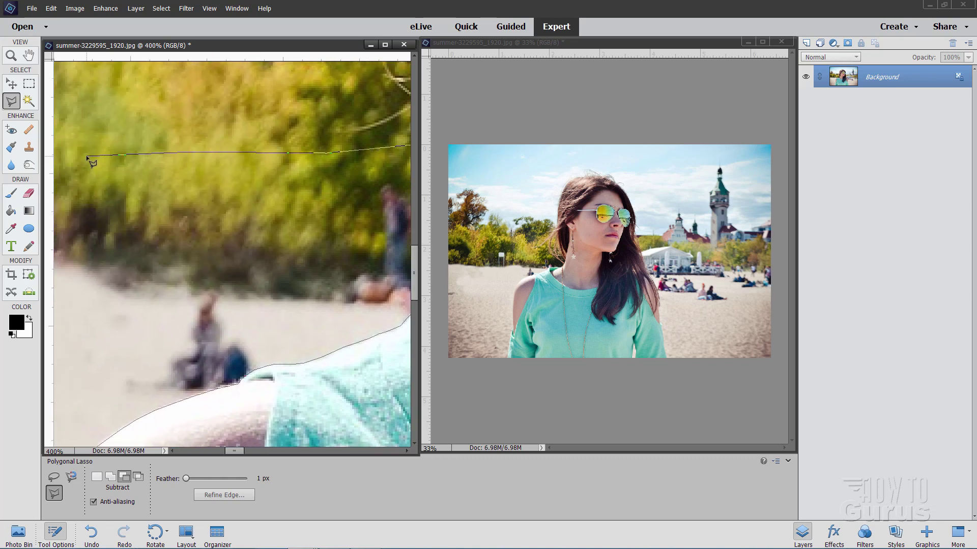
pyautogui.moveTo(89, 157); pyautogui.dragTo(249, 145)
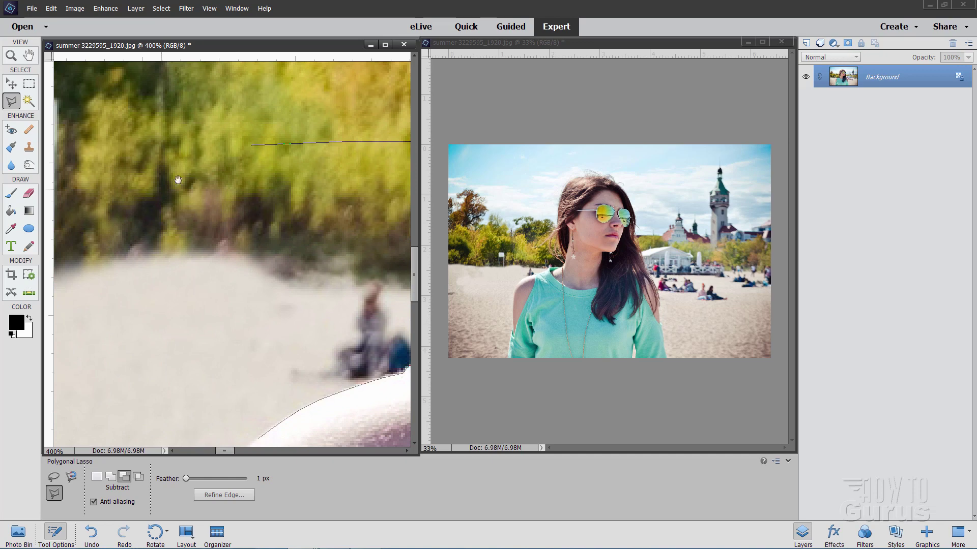
pyautogui.click(97, 258)
pyautogui.click(99, 319)
pyautogui.click(145, 366)
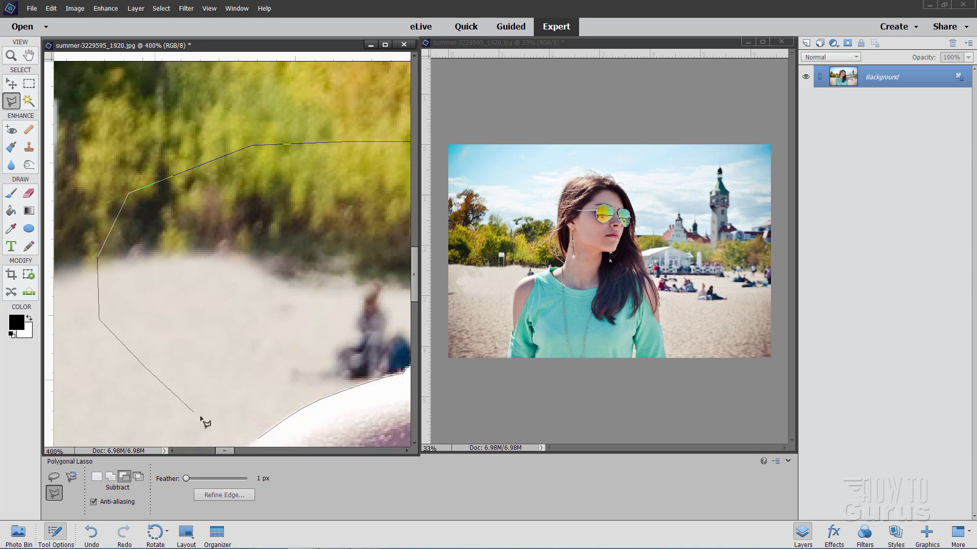
pyautogui.doubleClick(260, 437)
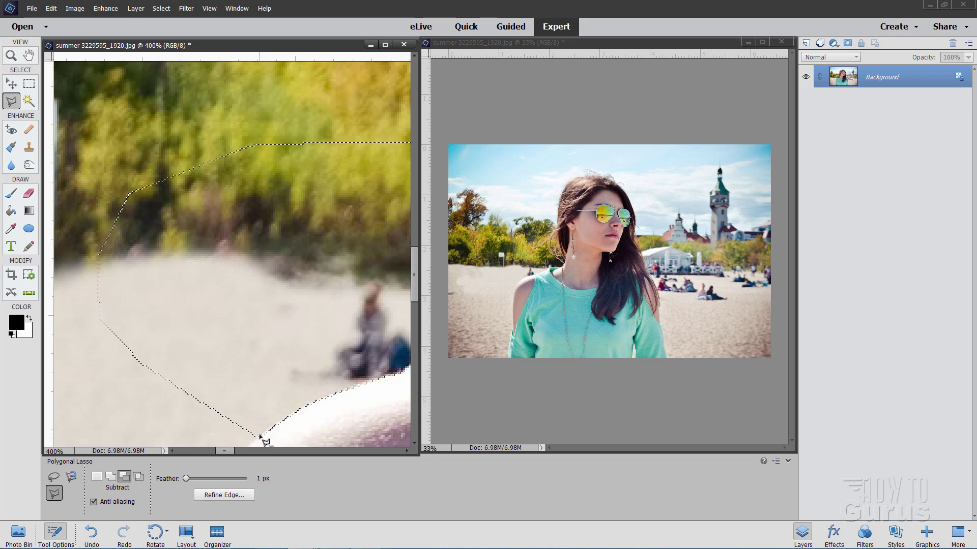
pyautogui.moveTo(255, 354); pyautogui.dragTo(153, 289)
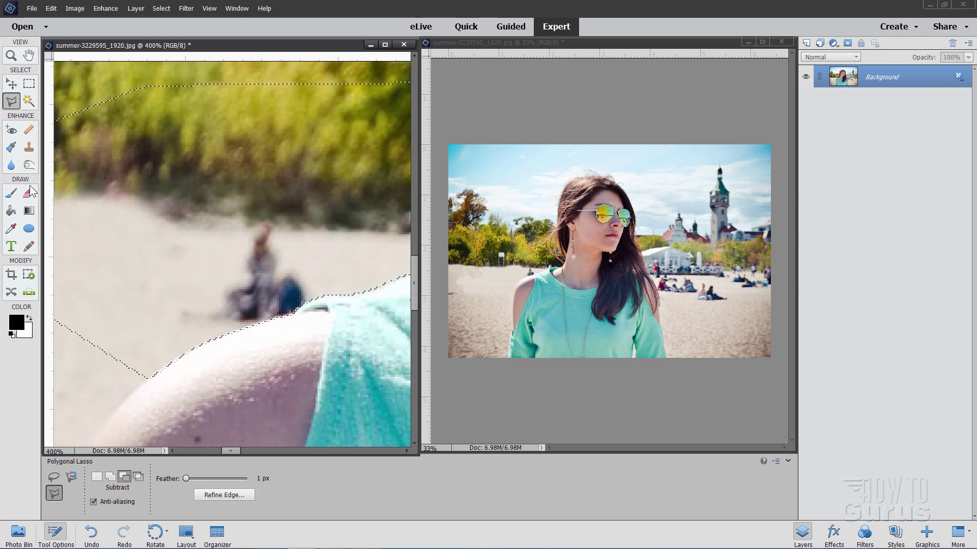
# Step: Clone clean sand over the seated and remaining figures inside the shoulder selection
pyautogui.click(29, 147)
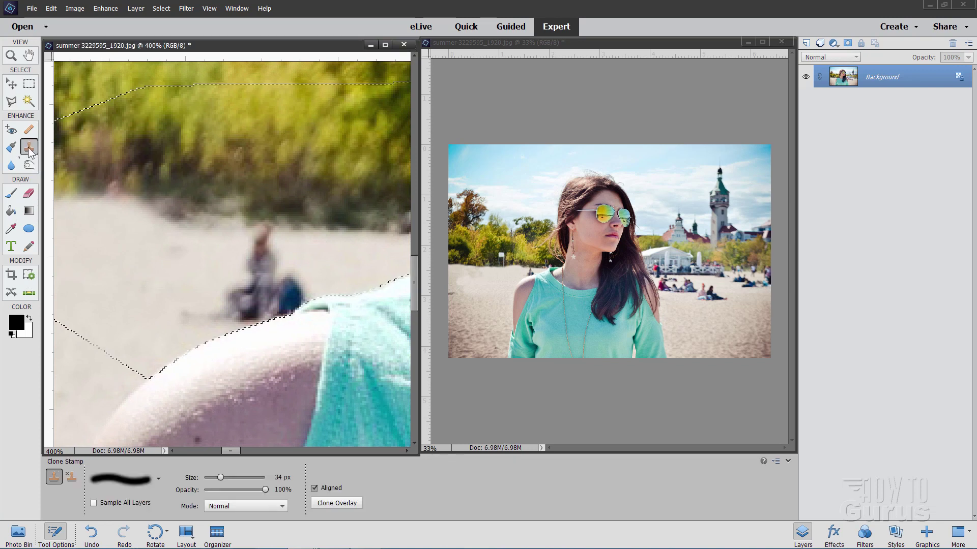
pyautogui.keyDown('alt'); pyautogui.click(125, 268); pyautogui.keyUp('alt')
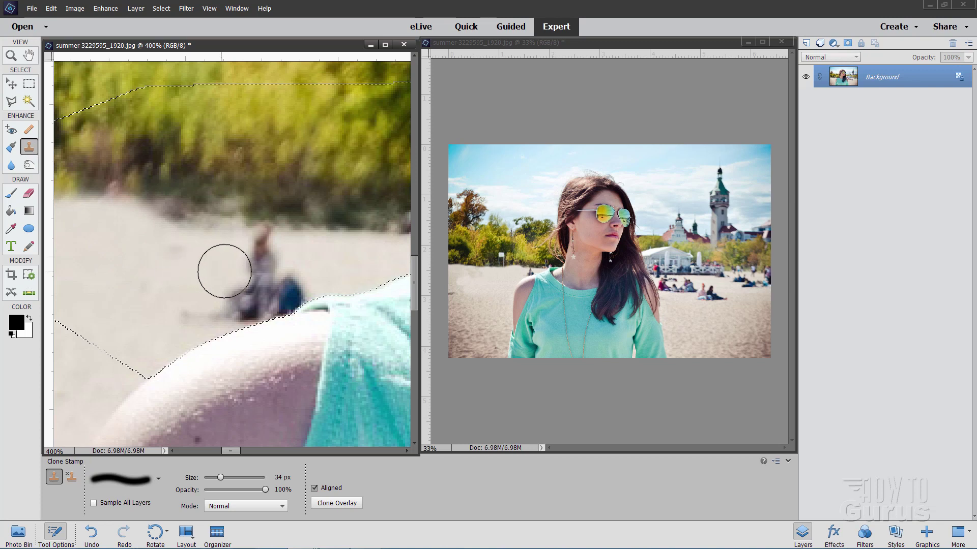
pyautogui.moveTo(225, 271)
pyautogui.mouseDown()
pyautogui.moveTo(246, 301)
pyautogui.moveTo(321, 279)
pyautogui.moveTo(257, 251)
pyautogui.moveTo(278, 251)
pyautogui.moveTo(198, 295)
pyautogui.moveTo(89, 300)
pyautogui.mouseUp()
pyautogui.moveTo(148, 266); pyautogui.dragTo(219, 266)
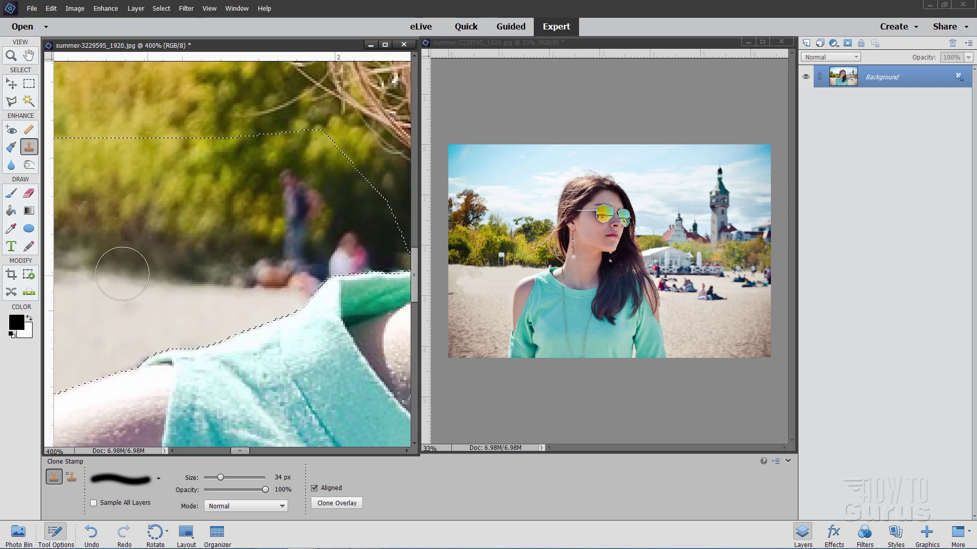
pyautogui.moveTo(123, 273)
pyautogui.mouseDown()
pyautogui.moveTo(304, 282)
pyautogui.moveTo(289, 281)
pyautogui.moveTo(289, 189)
pyautogui.moveTo(321, 249)
pyautogui.moveTo(356, 254)
pyautogui.mouseUp()
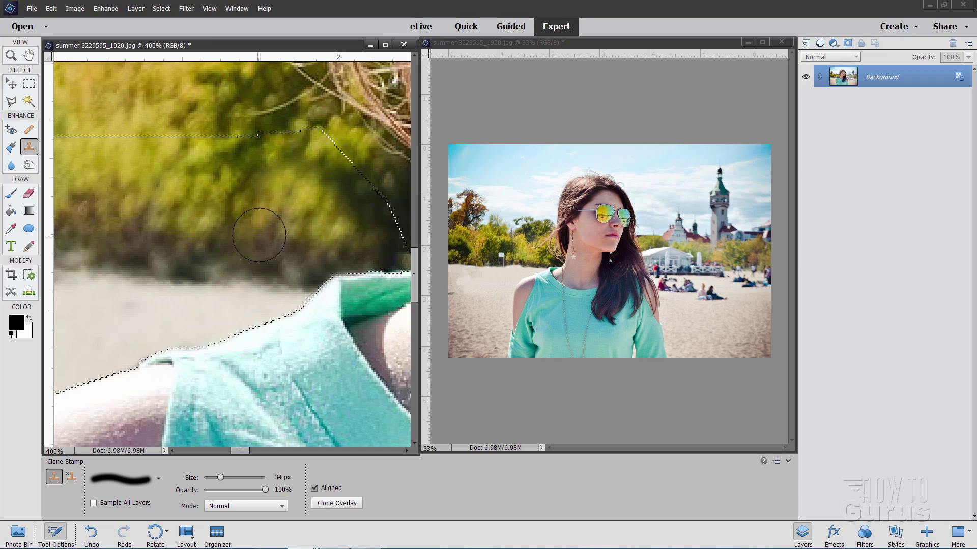
# Step: Deselect, then zoom out from 400% to 100% over the retouched sand area
pyautogui.click(161, 8)
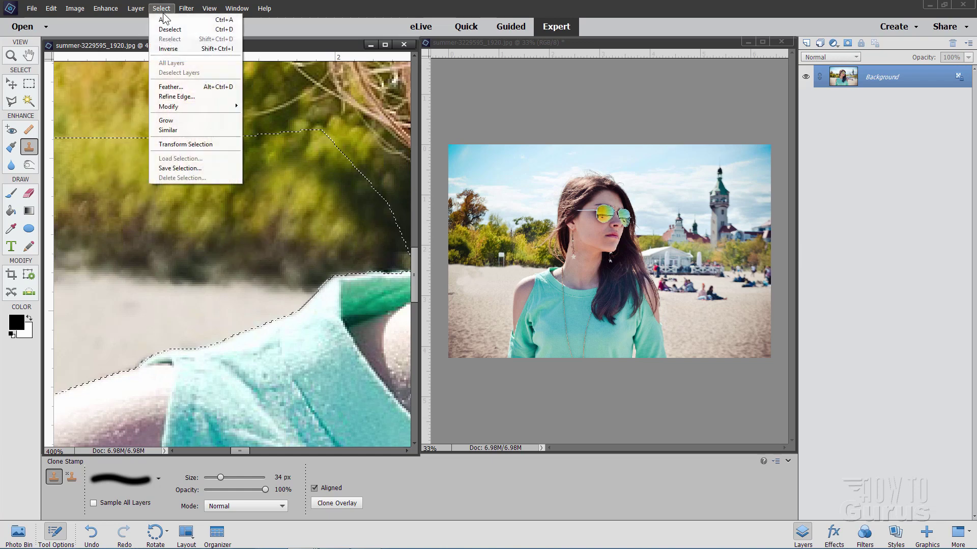
pyautogui.click(170, 29)
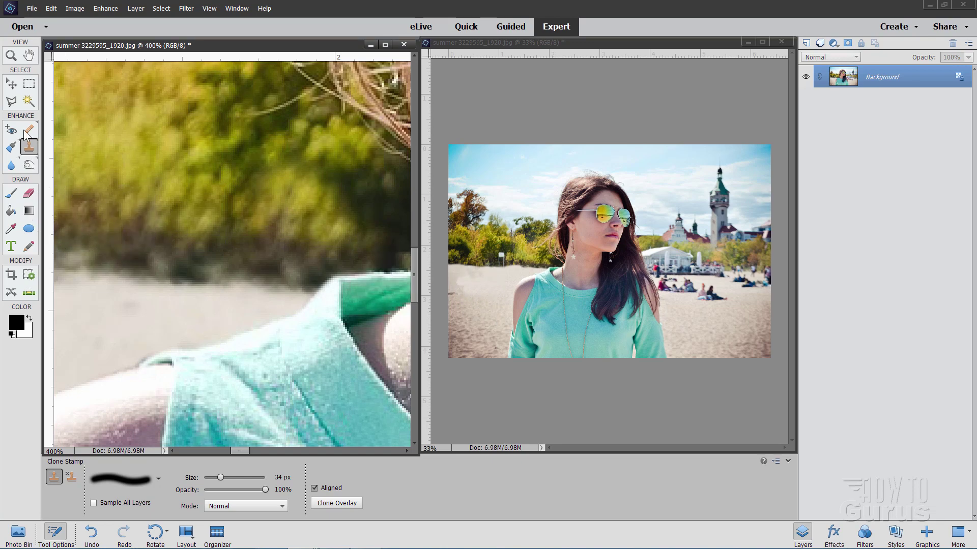
pyautogui.click(11, 56)
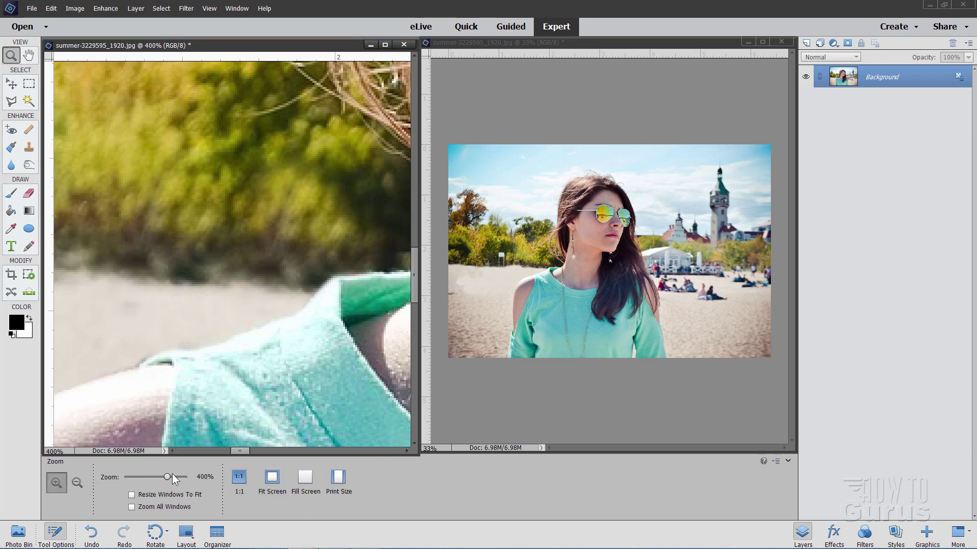
pyautogui.moveTo(172, 475); pyautogui.dragTo(159, 475)
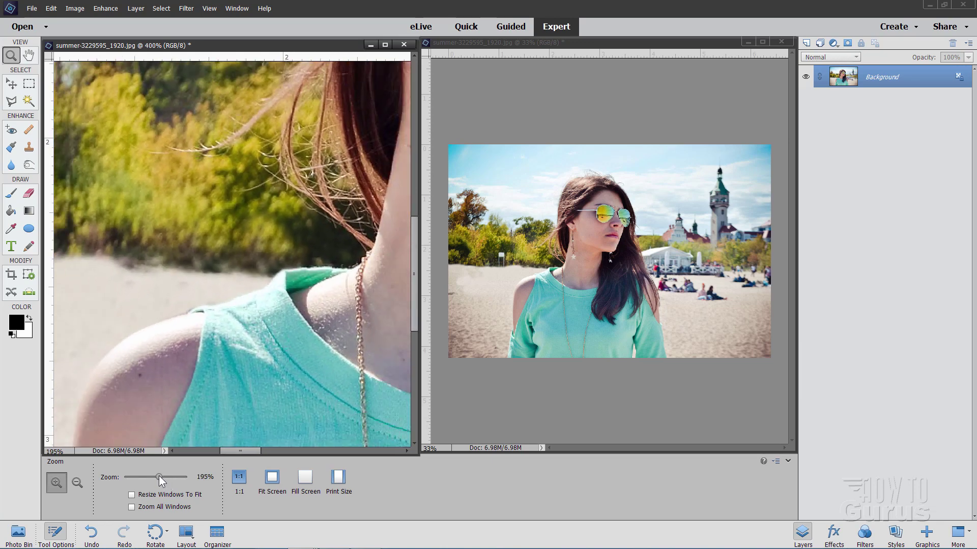
pyautogui.moveTo(152, 370); pyautogui.dragTo(355, 298)
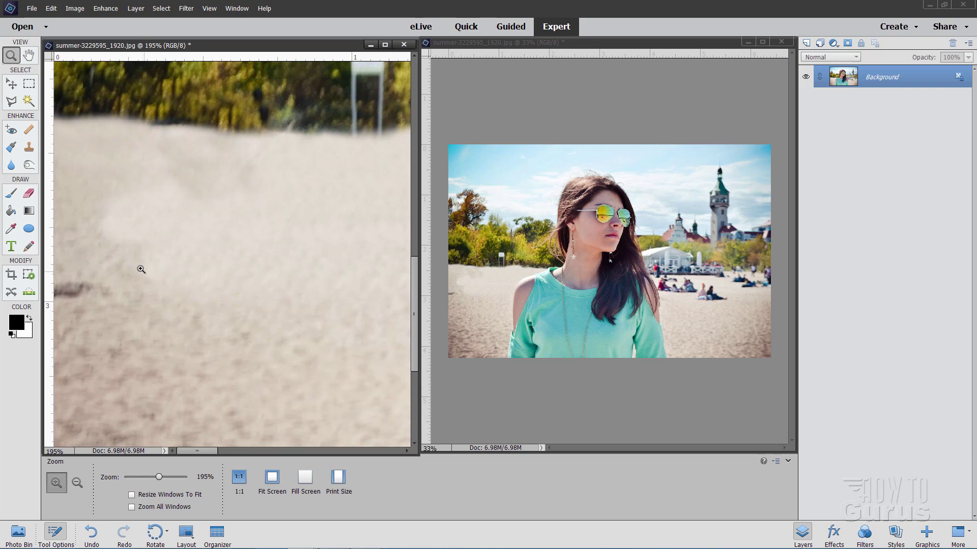
pyautogui.keyDown('alt'); pyautogui.click(186, 309); pyautogui.keyUp('alt')
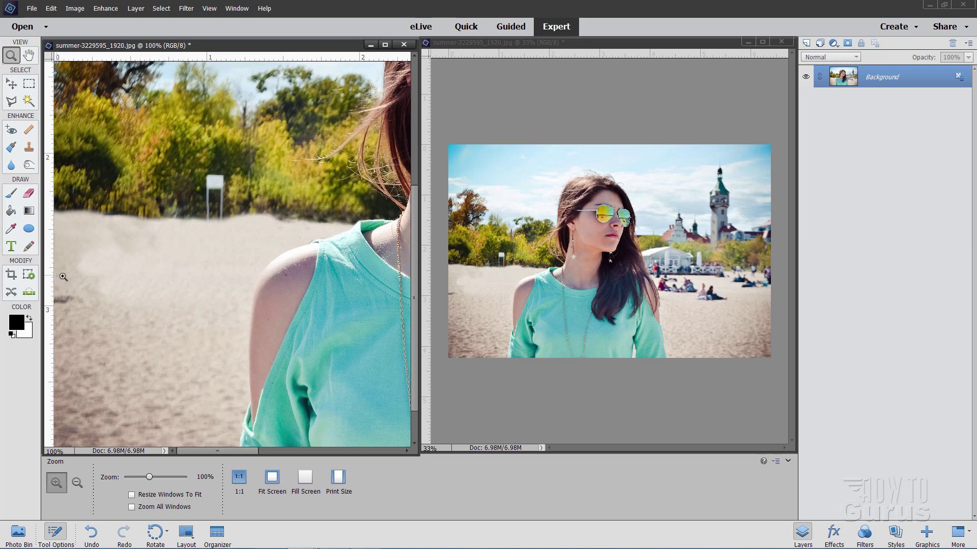
# Step: Set the Clone Stamp brush to 165 px size and 49% opacity
pyautogui.click(29, 147)
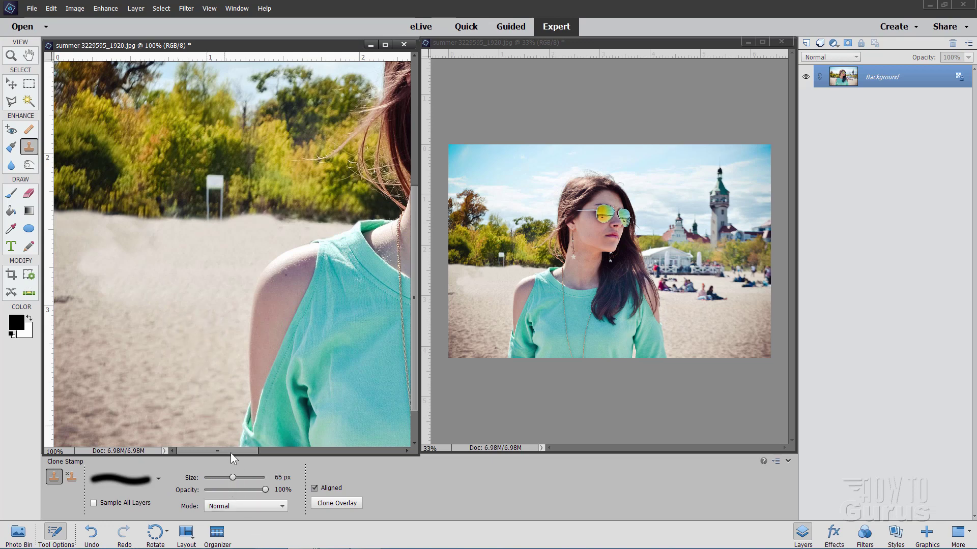
pyautogui.moveTo(233, 478); pyautogui.dragTo(242, 479)
pyautogui.click(233, 491)
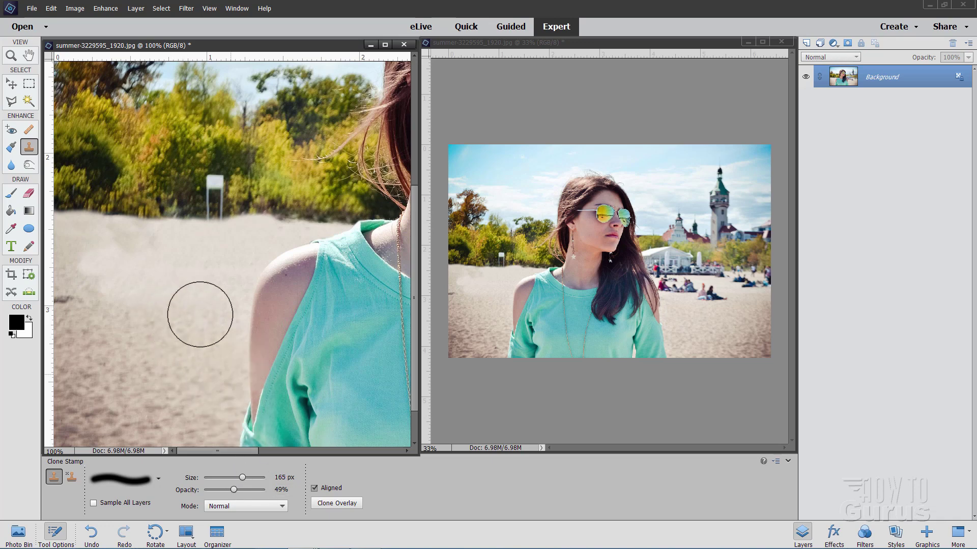
# Step: Sample clean sand and paint over the blotchy patch to blend it into the beach
pyautogui.keyDown('alt'); pyautogui.click(196, 281); pyautogui.keyUp('alt')
pyautogui.moveTo(127, 281)
pyautogui.mouseDown()
pyautogui.moveTo(92, 277)
pyautogui.moveTo(93, 260)
pyautogui.moveTo(121, 258)
pyautogui.moveTo(148, 299)
pyautogui.moveTo(178, 276)
pyautogui.moveTo(189, 251)
pyautogui.moveTo(128, 248)
pyautogui.moveTo(153, 255)
pyautogui.mouseUp()
pyautogui.keyDown('alt'); pyautogui.click(190, 253); pyautogui.keyUp('alt')
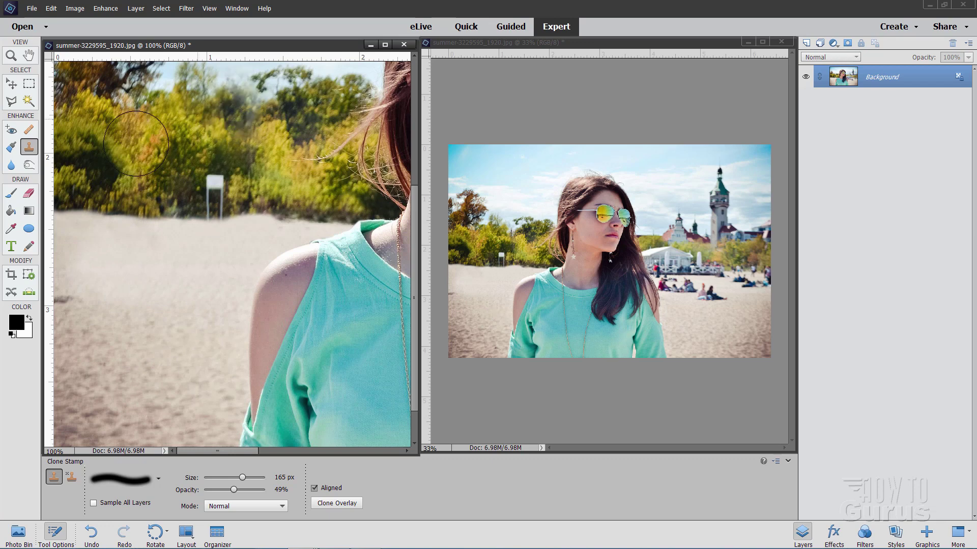
pyautogui.click(10, 85)
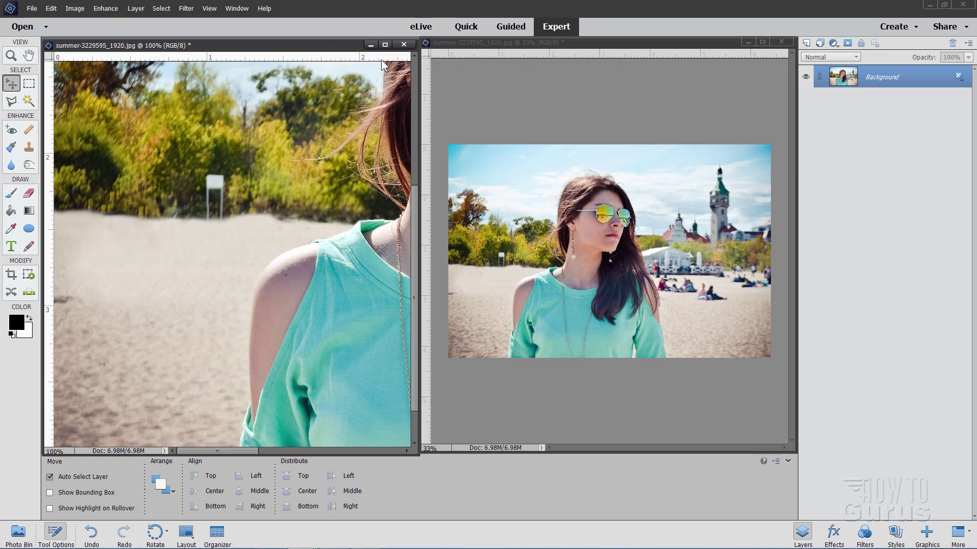
# Step: Close the 100% zoomed window and reposition the remaining photo window
pyautogui.click(403, 46)
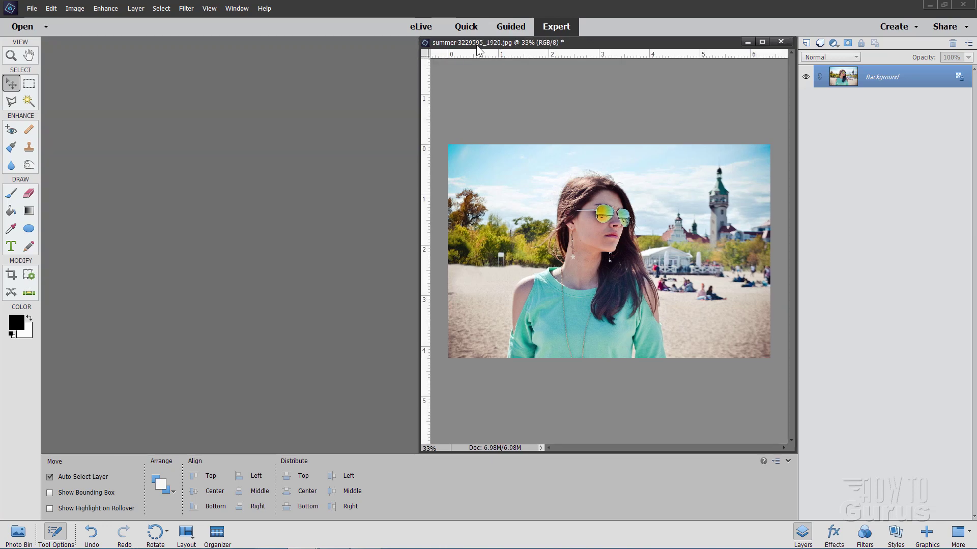
pyautogui.moveTo(476, 45); pyautogui.dragTo(170, 51)
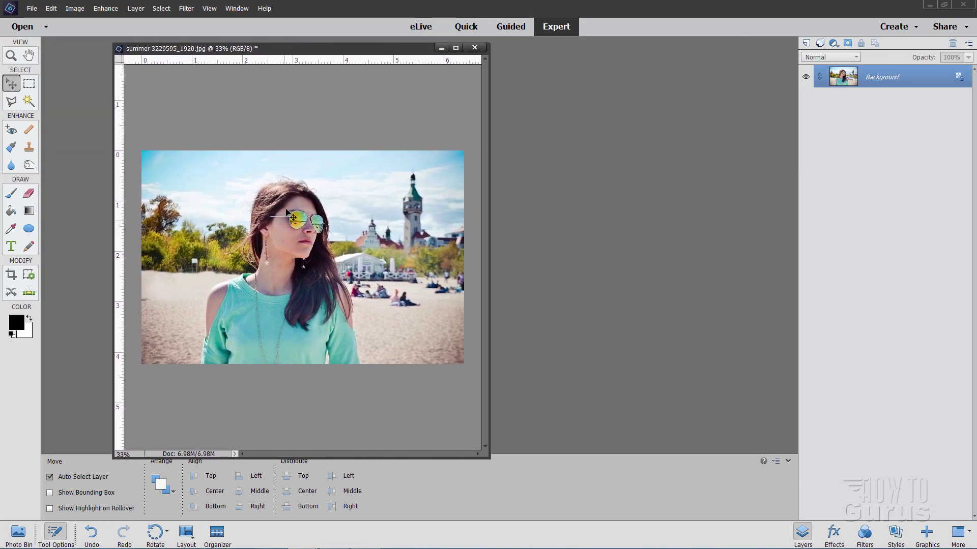
pyautogui.moveTo(274, 51); pyautogui.dragTo(281, 68)
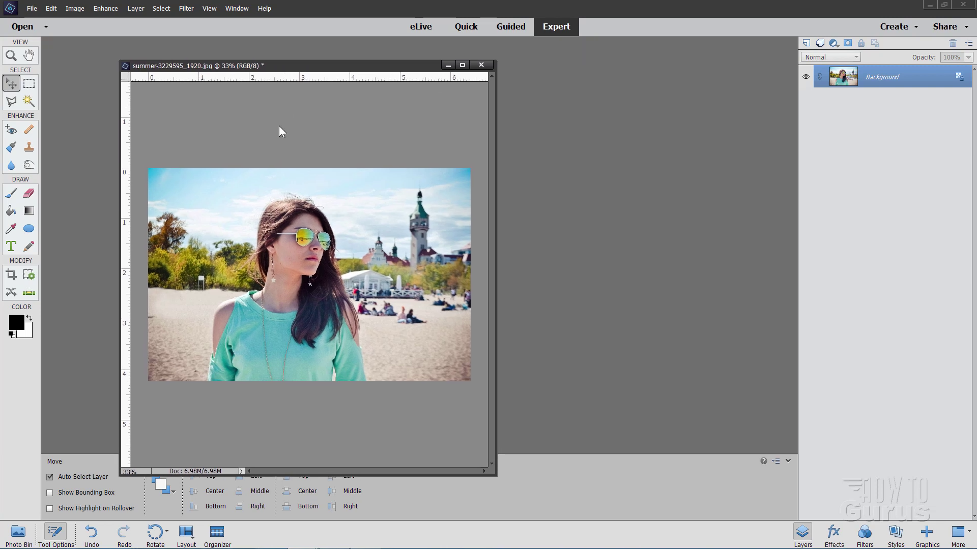
# Step: Open a second window of summer-3229595_1920.jpg and tile both windows side by side
pyautogui.click(237, 9)
pyautogui.moveTo(240, 22)
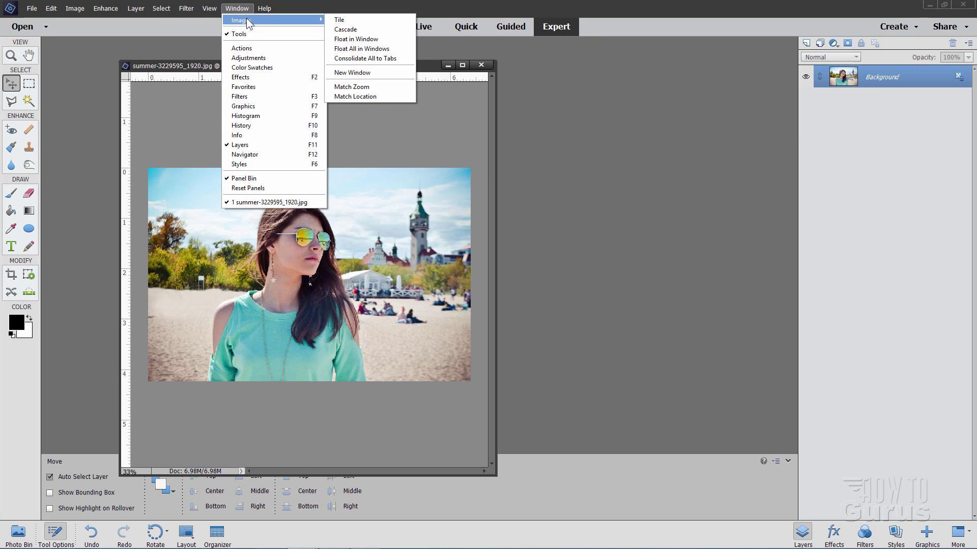
pyautogui.click(385, 73)
pyautogui.moveTo(368, 62); pyautogui.dragTo(368, 88)
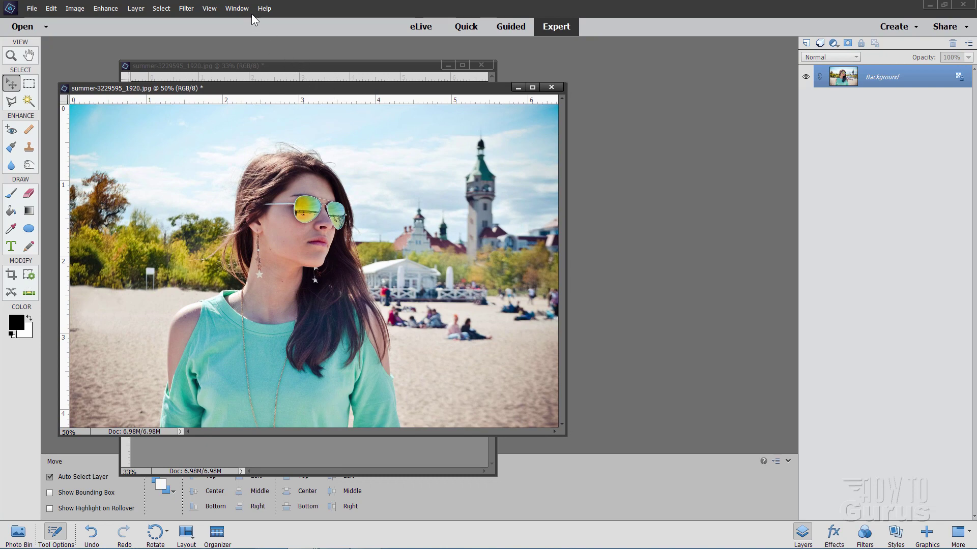
pyautogui.click(237, 8)
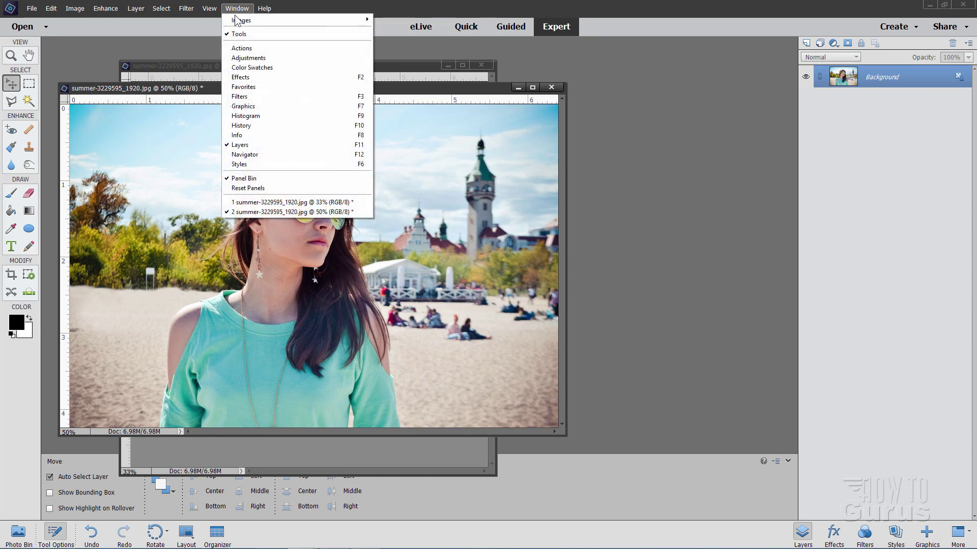
pyautogui.moveTo(236, 20)
pyautogui.click(403, 20)
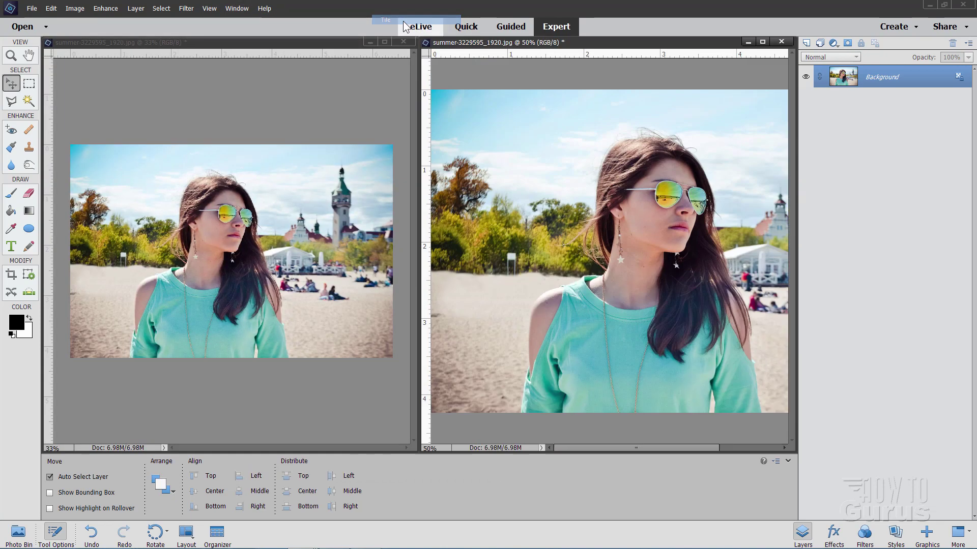